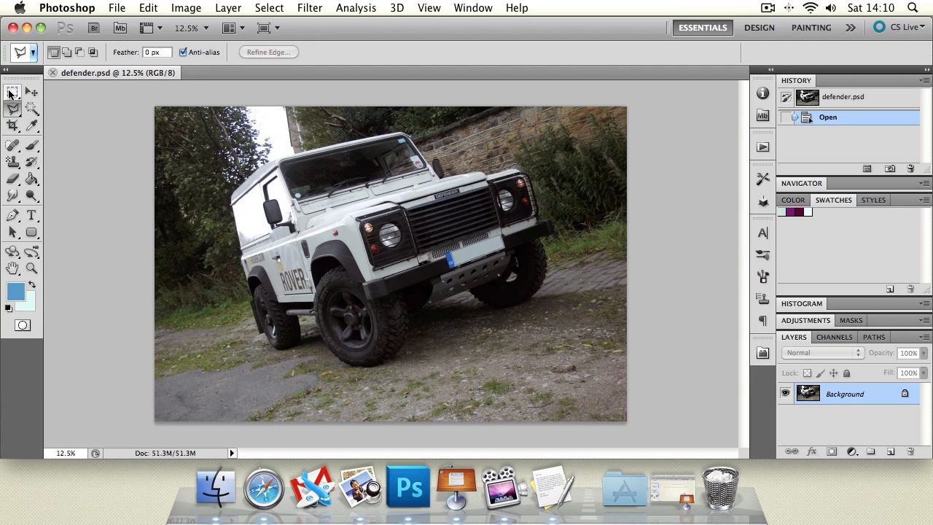
Draw a rectangular marquee selection over most of the vehicle, from above the roof's rear to below the front bumper.
click(11, 94)
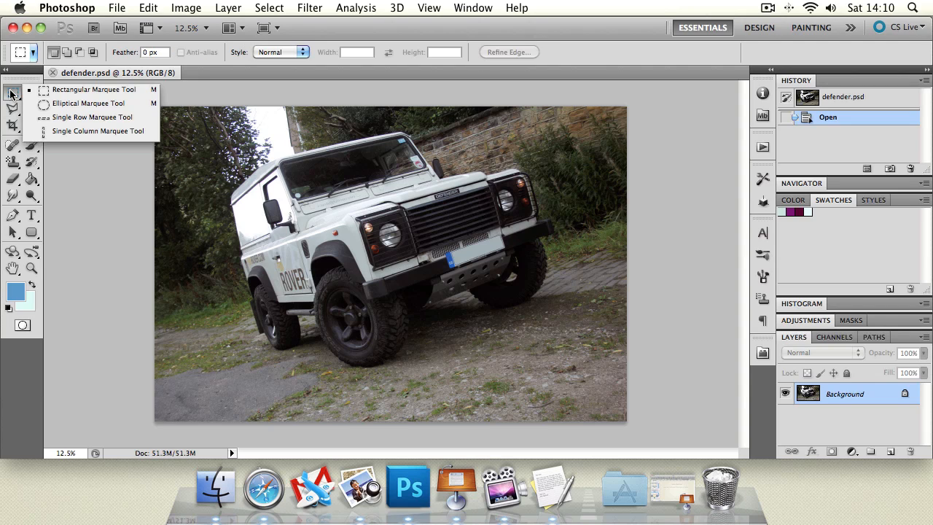
click(94, 90)
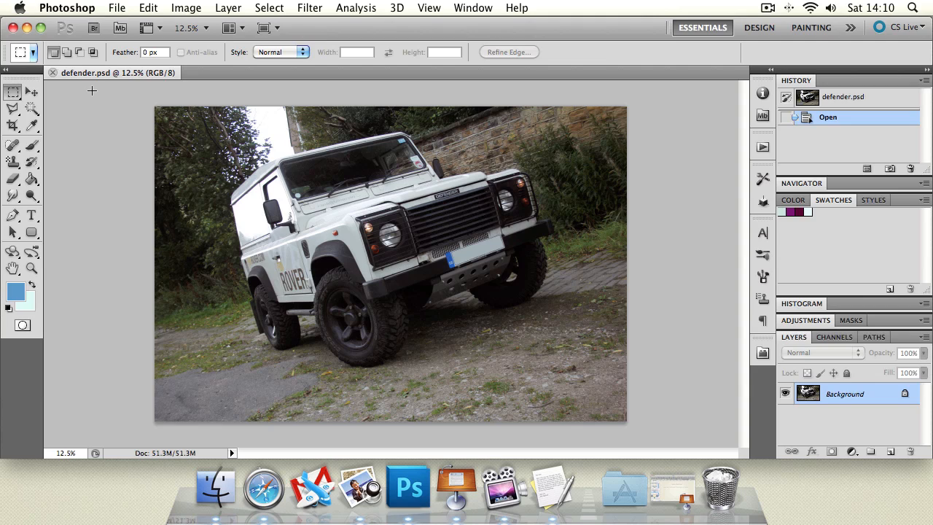
key(shift+m)
key(shift+m)
key(shift+m)
key(shift+m)
drag(469, 328, 475, 333)
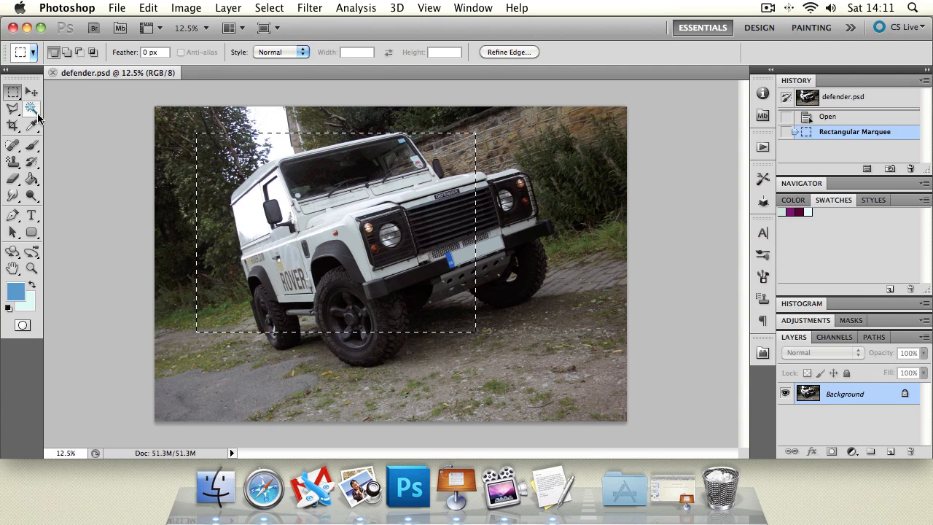
Try painting the selected rectangle blue with the Brush tool, and return to the unpainted photo with its selection.
click(32, 146)
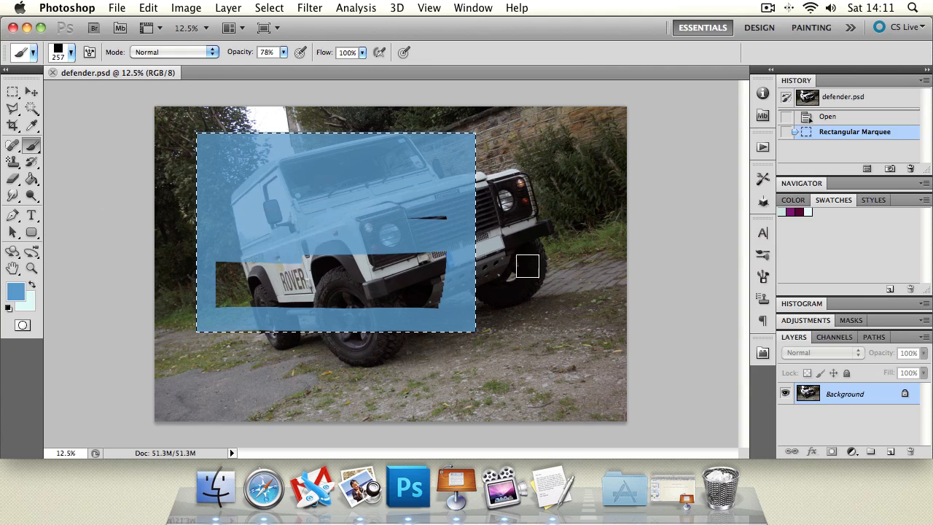
drag(436, 227, 434, 230)
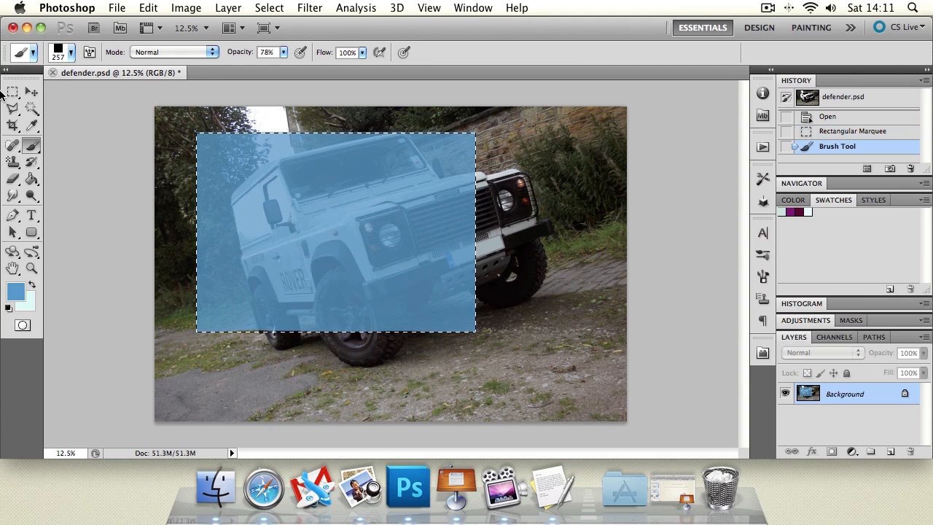
click(13, 109)
click(319, 179)
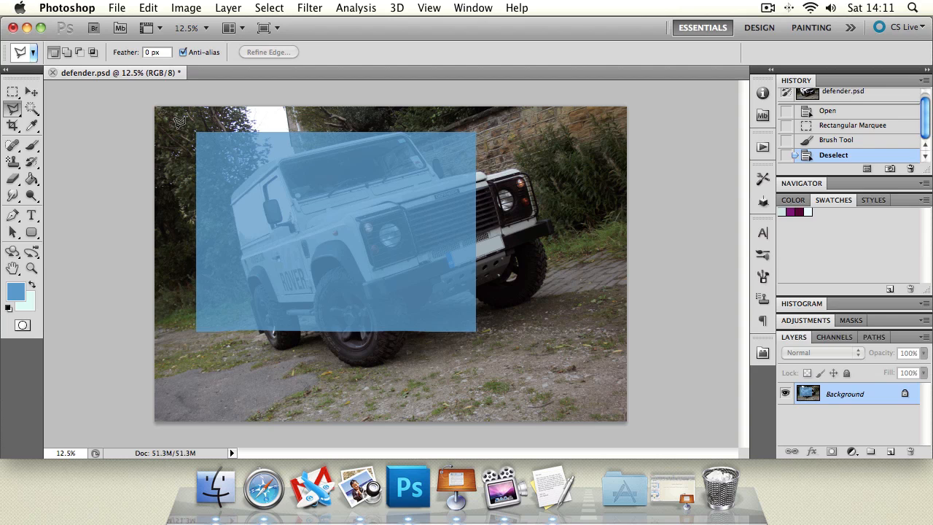
key(super+alt+z)
key(super+alt+z)
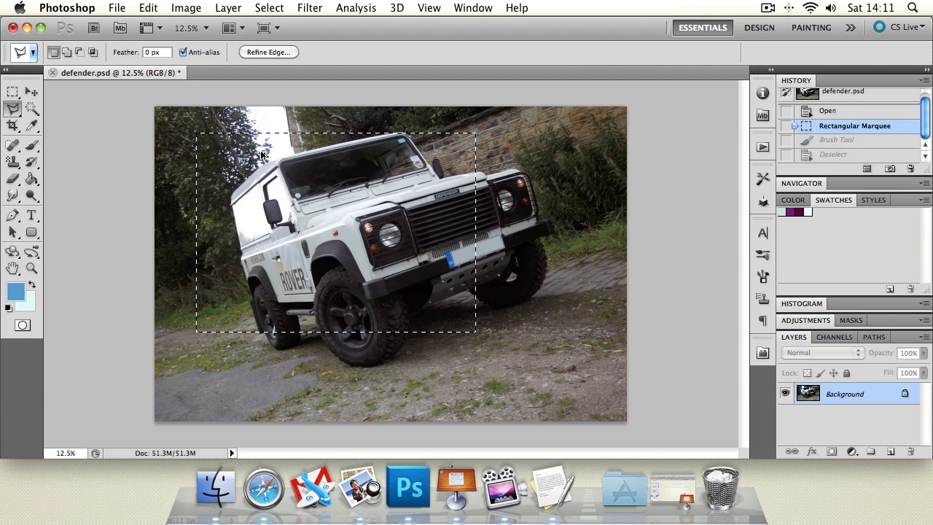
Convert the locked Background into a regular layer with the default name.
double_click(847, 397)
key(Return)
Try deleting the pixels inside the rectangular selection, and undo both the deletion and the deselection.
key(Delete)
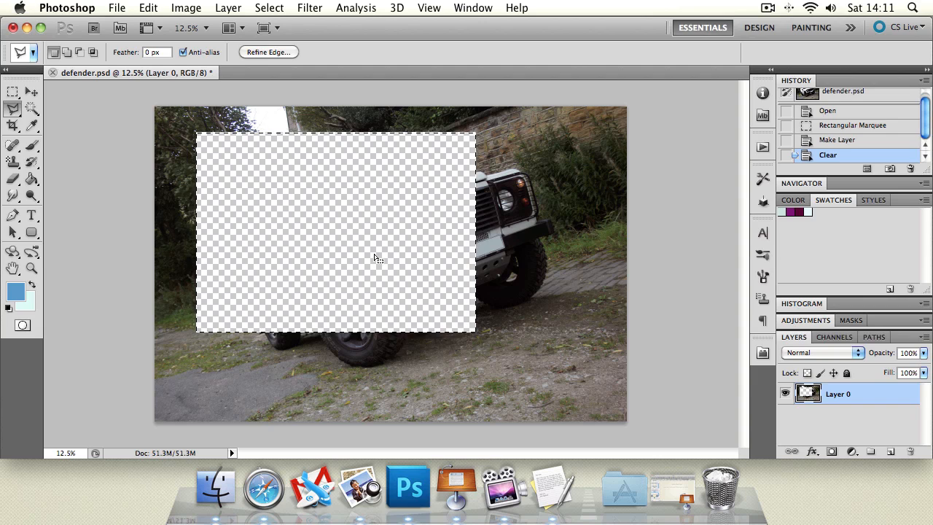
key(super+d)
key(super+alt+z)
key(super+alt+z)
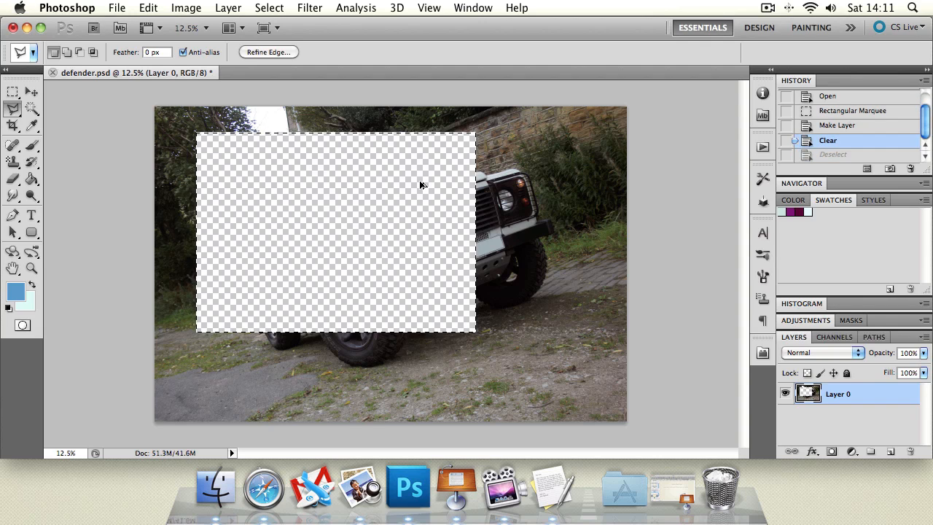
Try scaling the selected pixels proportionally to about 77% towards the lower-right corner, and undo the transform.
key(v)
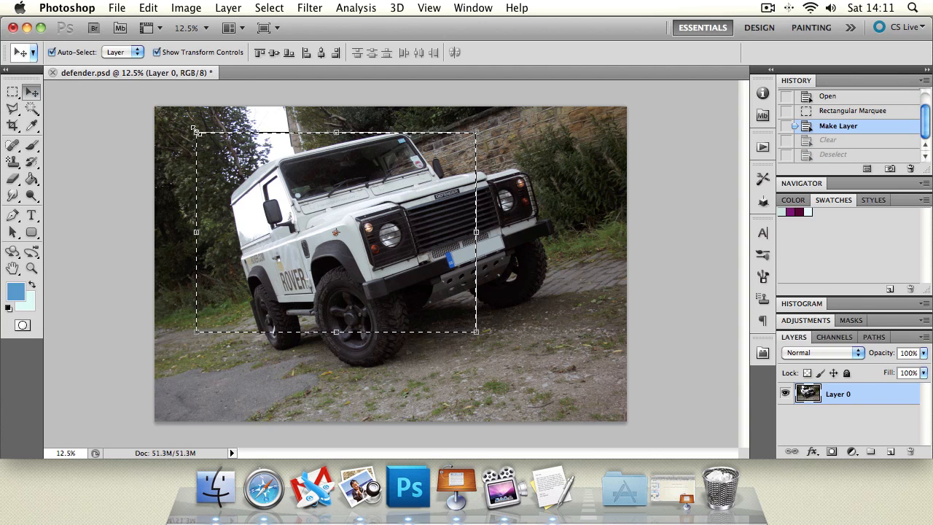
click(197, 134)
drag(197, 134, 263, 181)
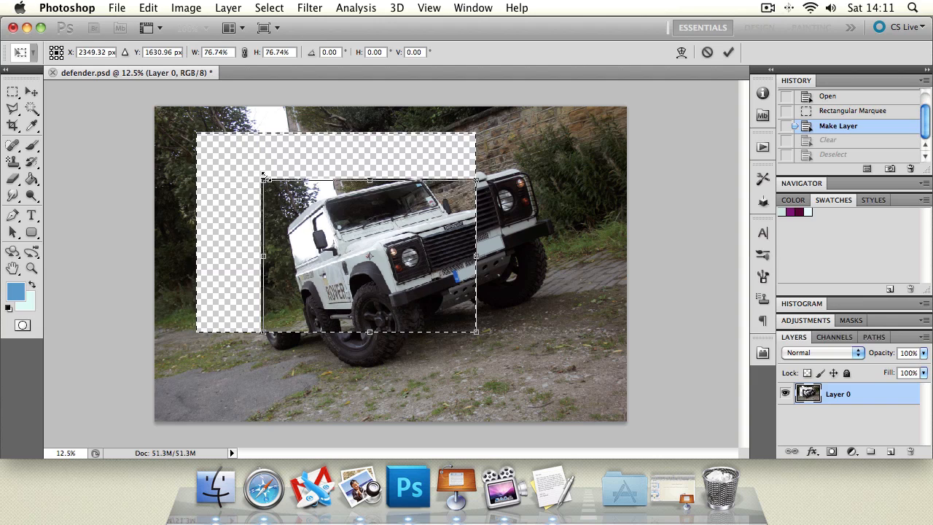
key(Return)
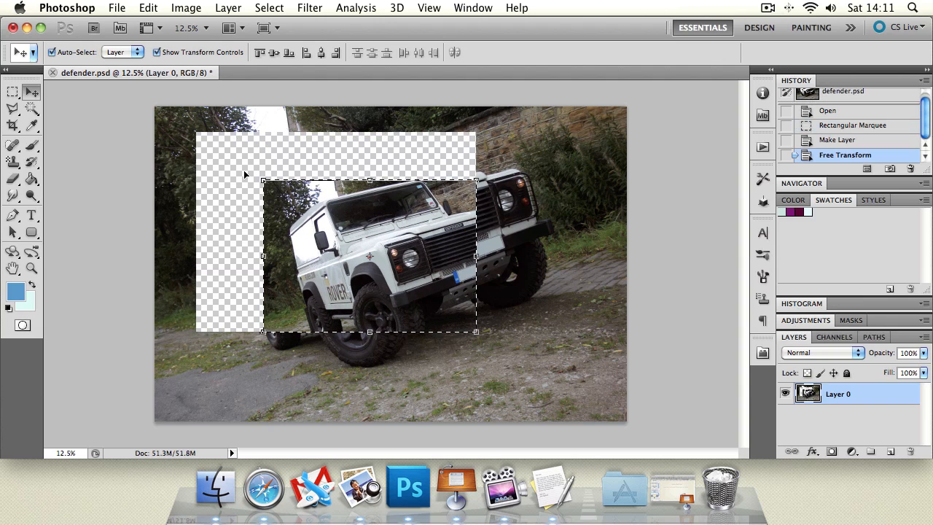
key(super+z)
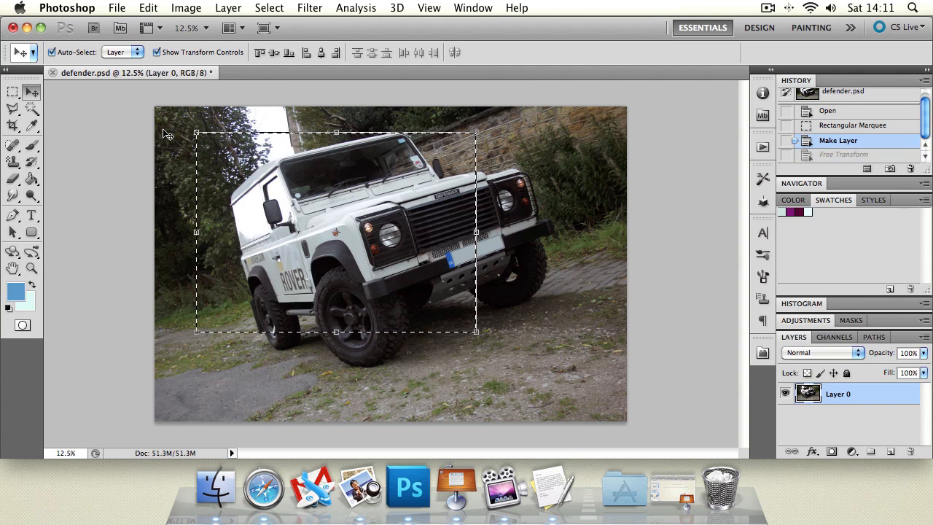
Drop the old selection using the Polygonal Lasso and draw a rectangular marquee over the cab and windscreen.
click(12, 109)
click(236, 127)
double_click(444, 161)
click(576, 195)
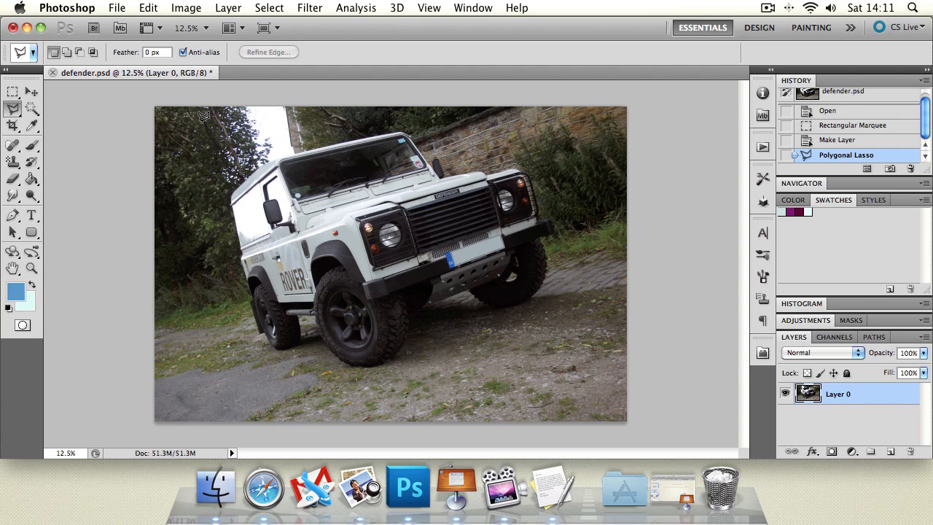
click(13, 93)
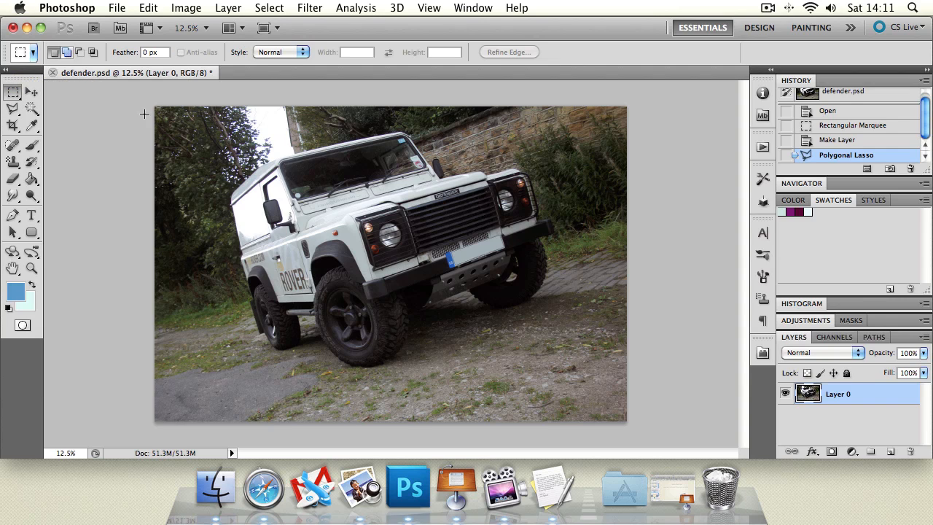
drag(390, 251, 390, 254)
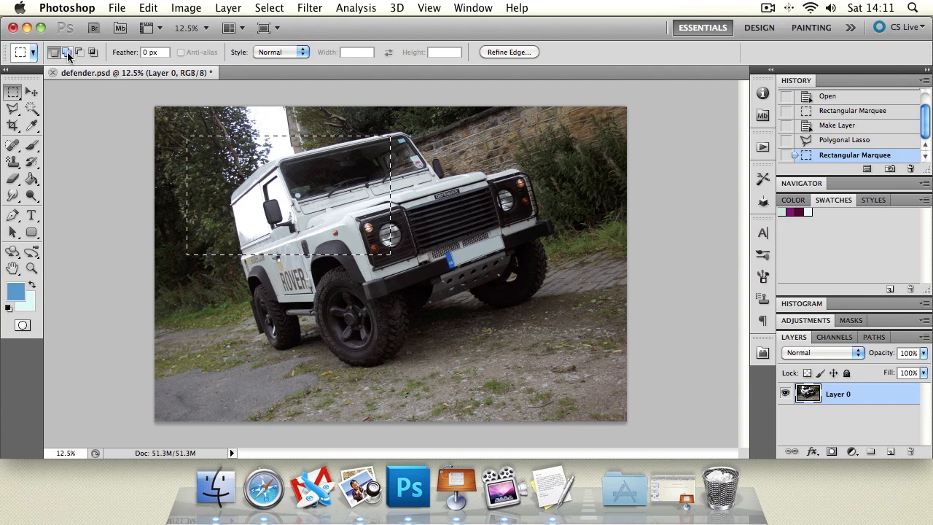
Add six separate rectangles across the ground, grille, wheels and bushes to the marquee selection.
key(shift)
drag(470, 321, 573, 385)
drag(454, 163, 517, 199)
drag(224, 312, 293, 373)
drag(339, 290, 384, 324)
drag(452, 208, 507, 252)
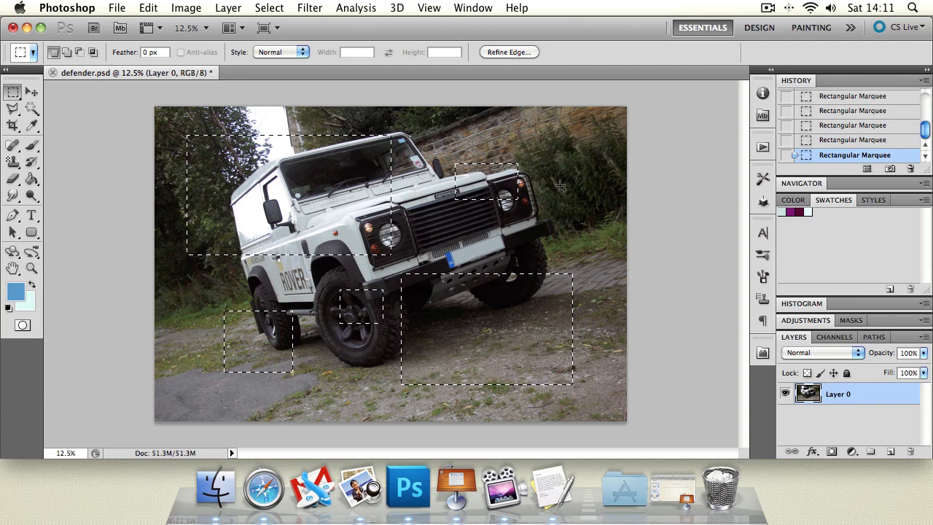
drag(552, 132, 627, 199)
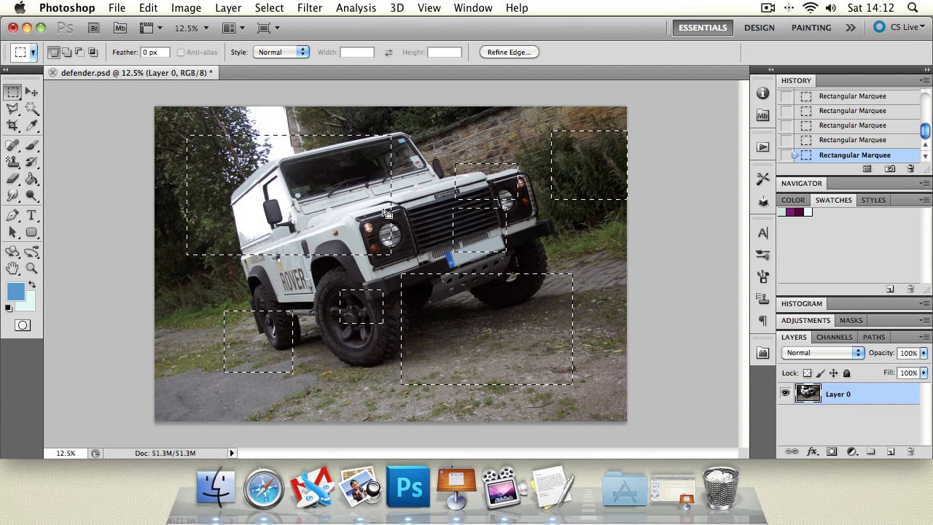
Undo the added rectangles until only the marquee over the cab and windscreen remains.
key(super+alt+z)
key(super+alt+z)
key(super+alt+z)
key(super+alt+z)
key(super+alt+z)
key(super+alt+z)
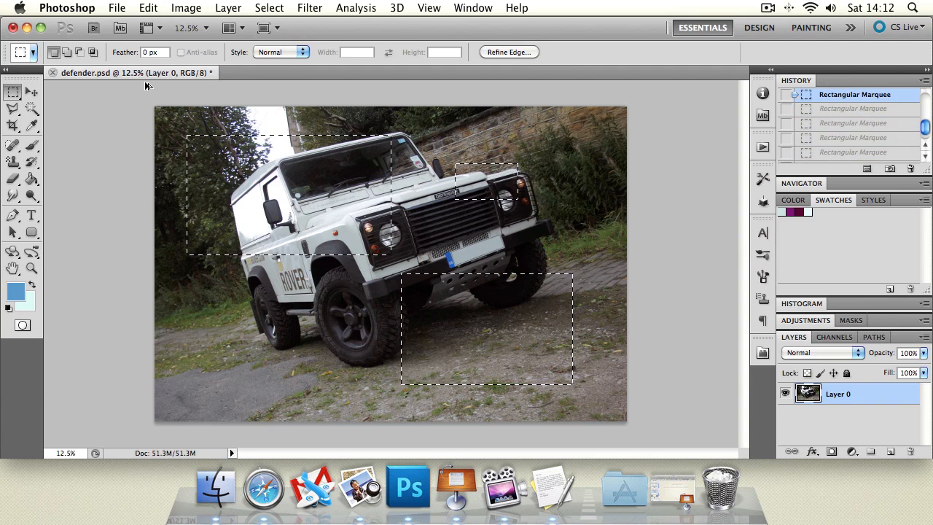
Set the marquee to Add to Selection and add eight rectangles over various parts of the vehicle, ground and bushes.
click(67, 52)
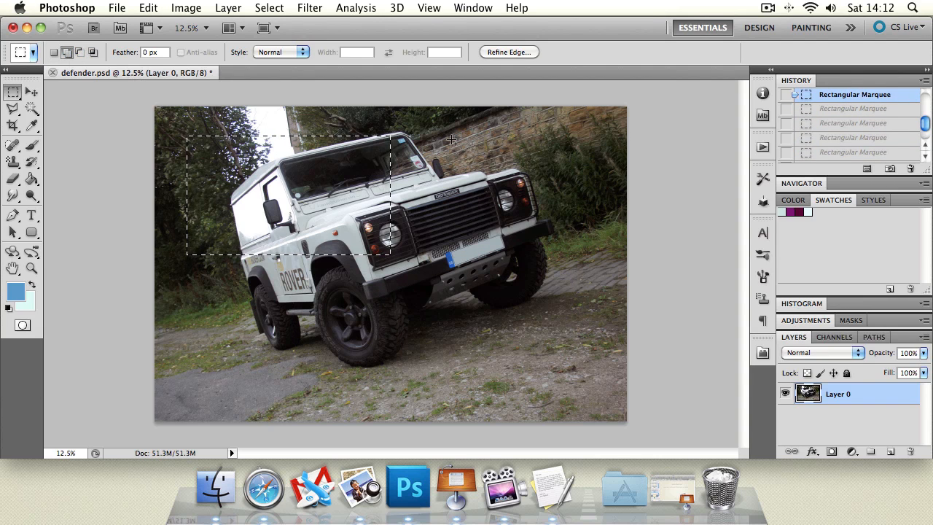
drag(452, 141, 560, 212)
drag(406, 292, 489, 344)
drag(224, 324, 356, 379)
drag(366, 299, 297, 275)
drag(485, 257, 576, 299)
drag(525, 355, 590, 394)
drag(440, 242, 492, 297)
drag(486, 154, 602, 326)
Set the marquee to Subtract from Selection and remove large rectangular areas until nothing is selected.
click(79, 53)
click(79, 55)
drag(173, 118, 316, 255)
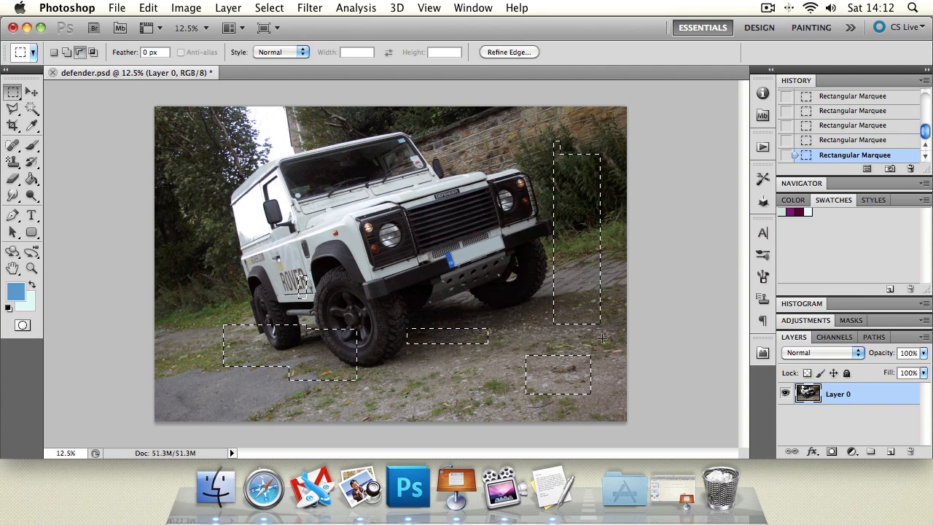
drag(175, 205, 565, 409)
drag(402, 236, 674, 437)
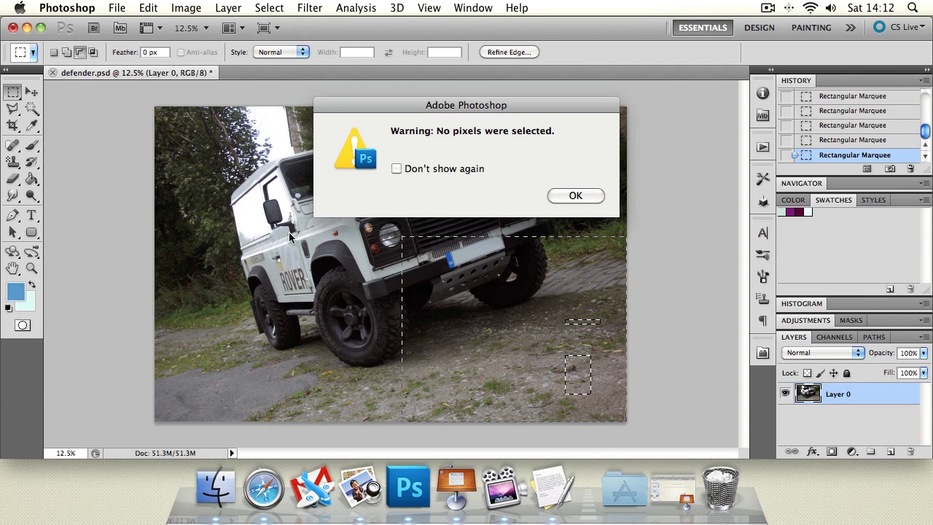
click(575, 196)
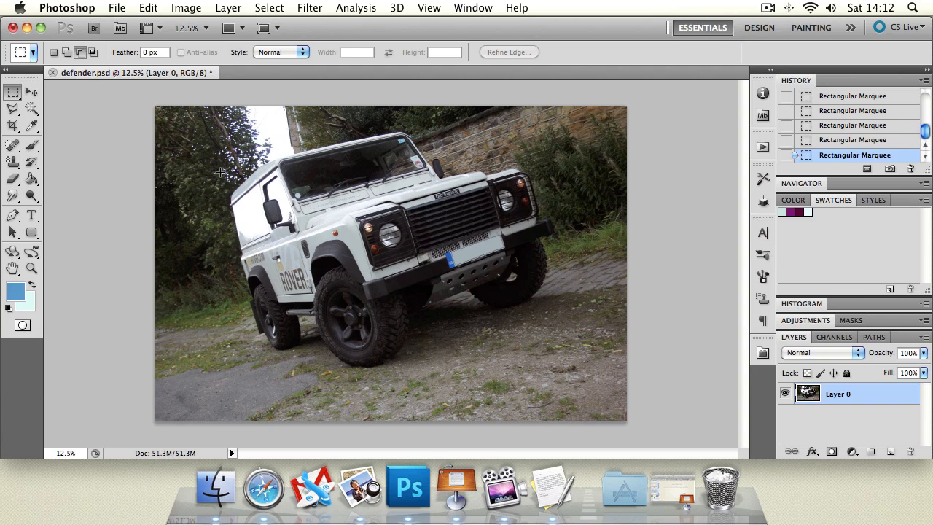
Draw a new rectangular selection around most of the vehicle and try subtracting a smaller rectangle from its middle.
click(53, 52)
drag(243, 149, 505, 358)
click(80, 52)
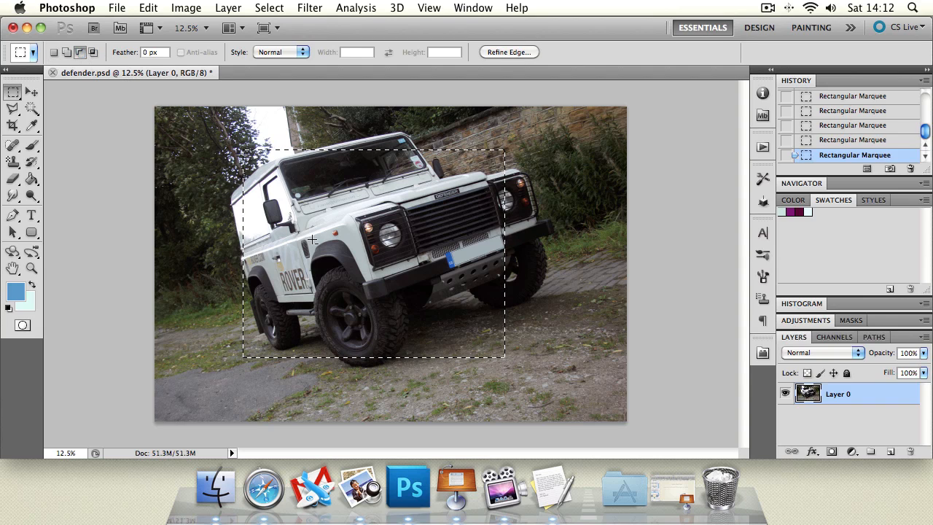
drag(302, 209, 433, 285)
key(super+z)
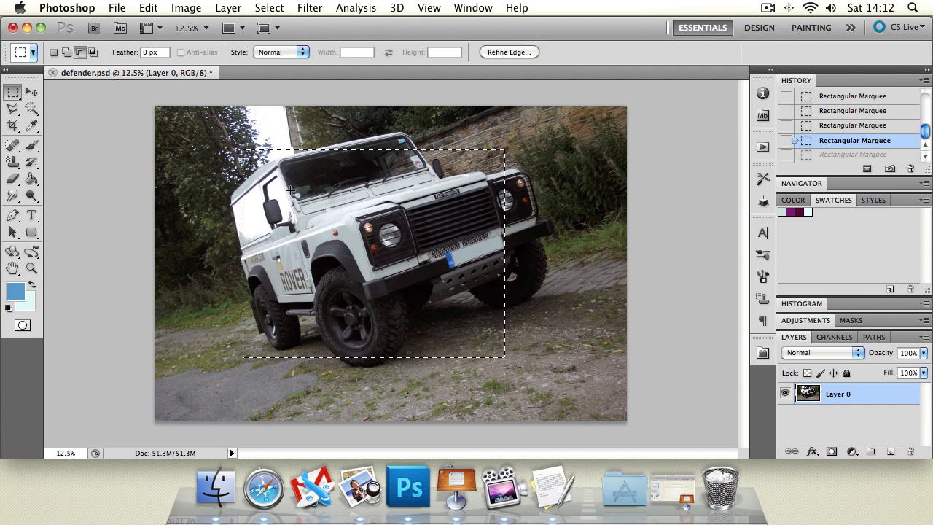
Subtract an inner rectangle from the selection and paint the remaining frame blue with the Brush tool.
drag(277, 187, 479, 324)
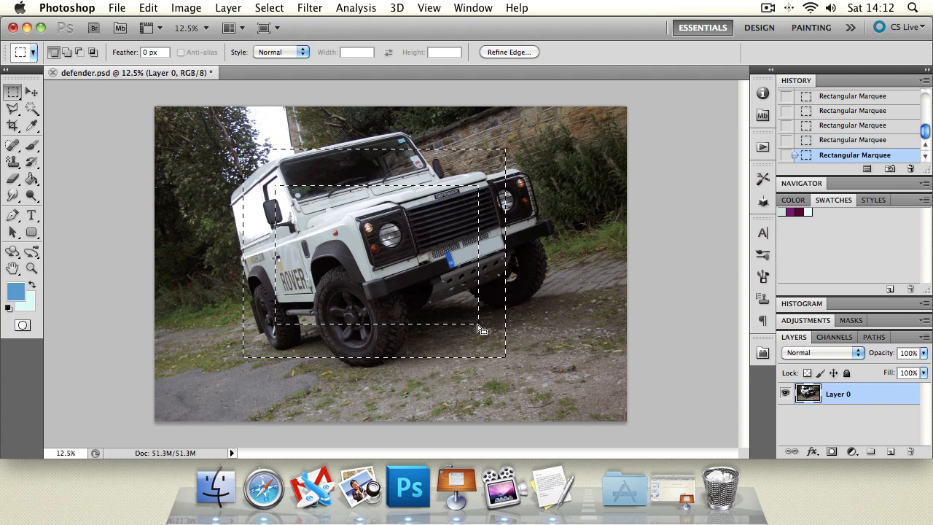
key(b)
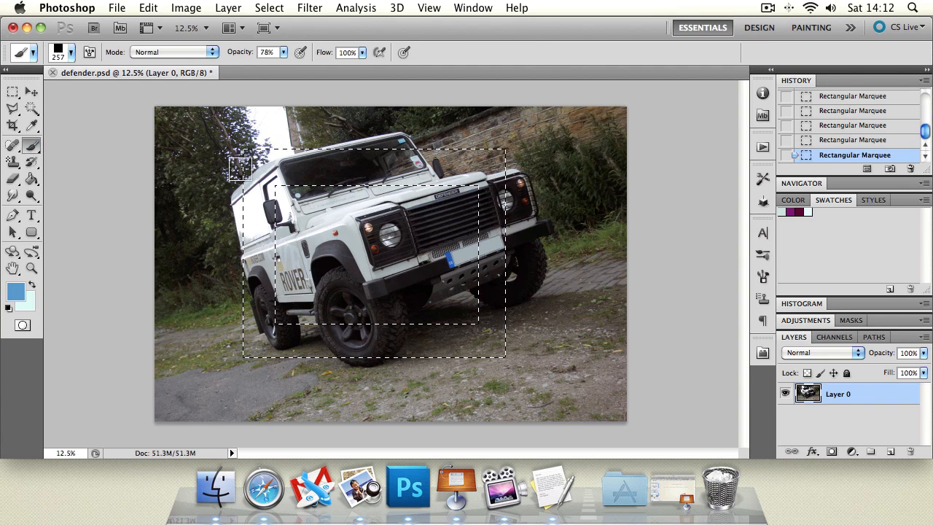
drag(577, 148, 487, 209)
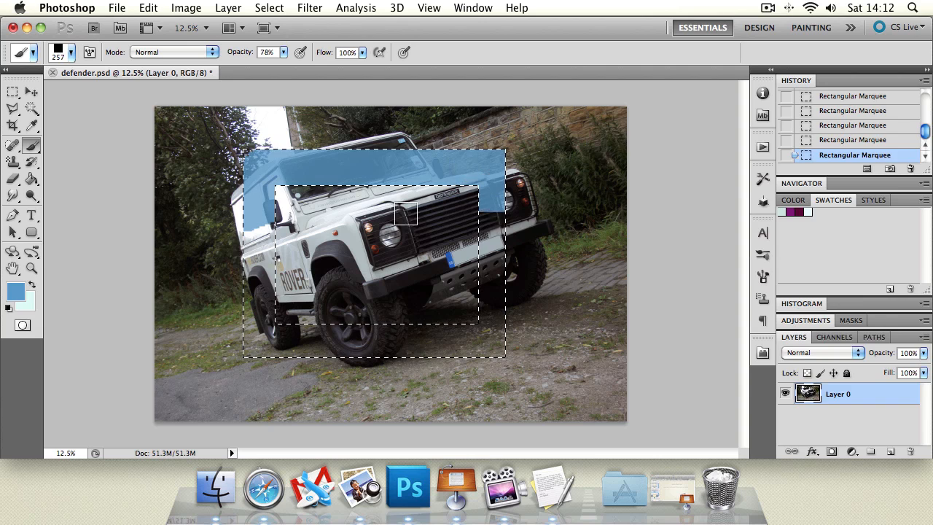
mouse_move(391, 238)
mouse_down()
mouse_move(552, 271)
mouse_move(645, 309)
mouse_move(538, 363)
mouse_up()
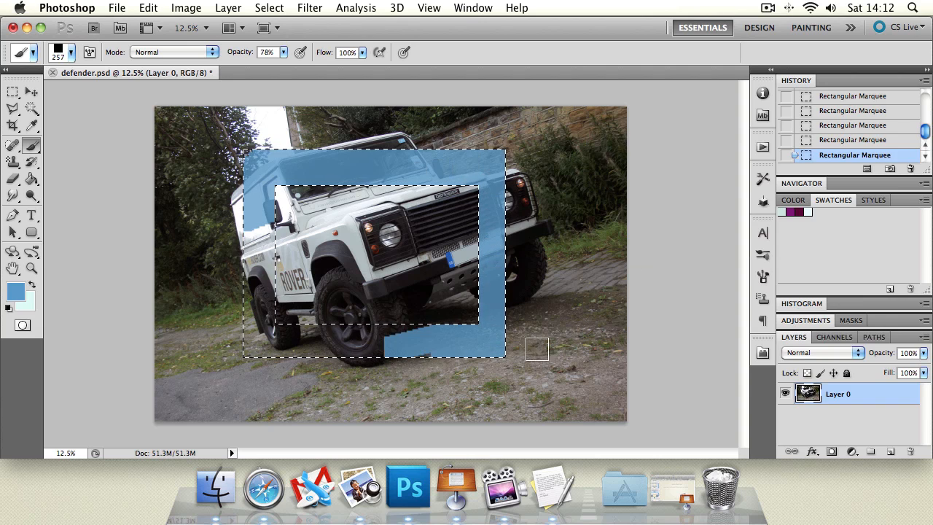
drag(259, 339, 287, 340)
Undo the blue frame painting and the inner subtraction, and clear the rectangular selection.
key(super+alt+z)
key(super+alt+z)
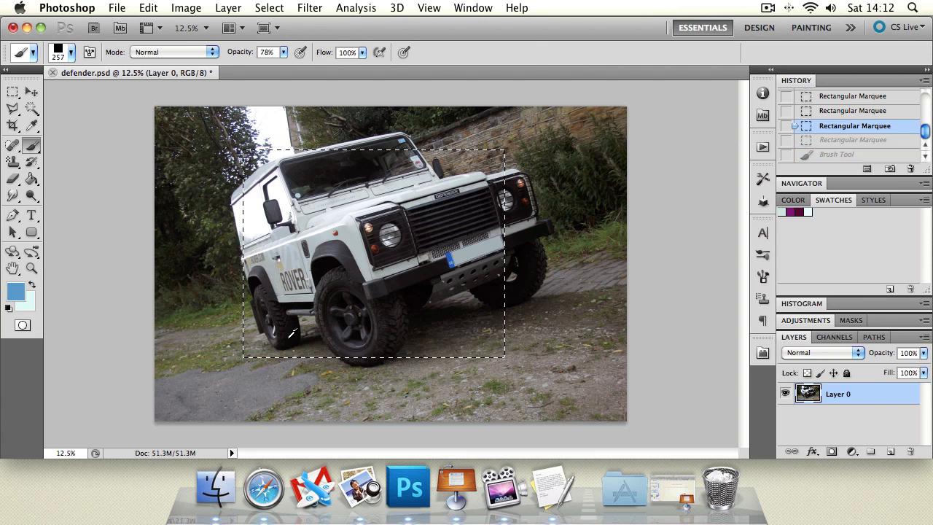
key(m)
key(super+d)
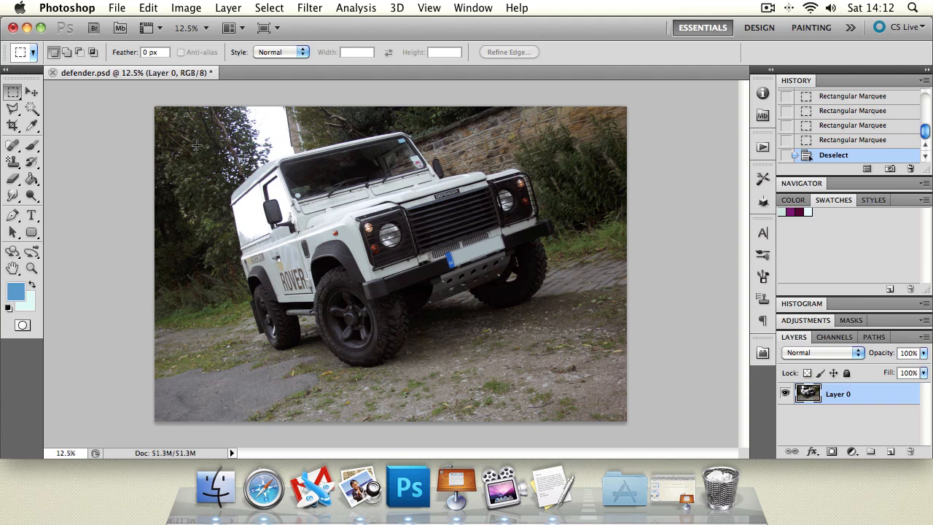
Set the marquee's feather to 30 px, draw a rectangular selection around the vehicle and reposition it.
drag(241, 178, 560, 363)
key(super+z)
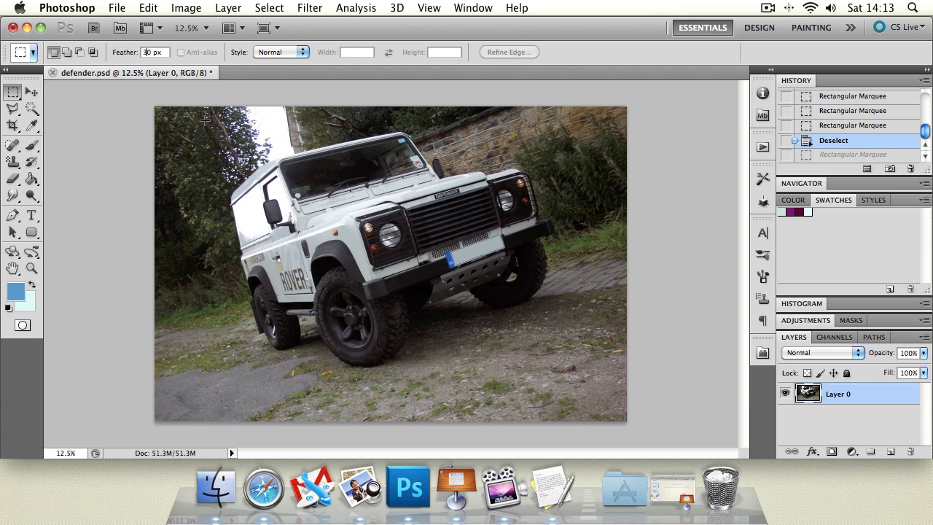
drag(507, 313, 549, 365)
drag(343, 169, 351, 191)
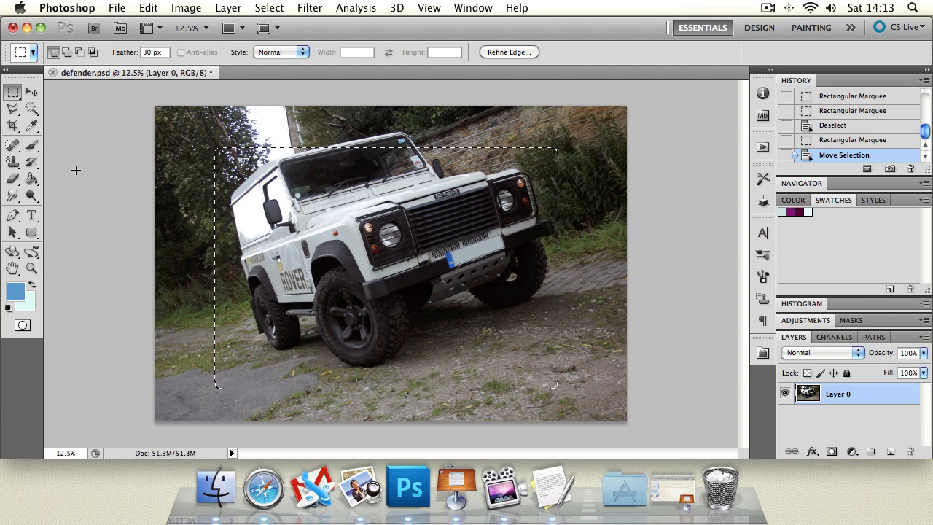
Paint the whole feathered selection blue with the Brush tool at 78% opacity, and deselect it.
click(31, 145)
mouse_move(222, 153)
mouse_down()
mouse_move(444, 139)
mouse_move(444, 147)
mouse_move(607, 173)
mouse_move(360, 169)
mouse_move(386, 185)
mouse_move(479, 174)
mouse_move(498, 276)
mouse_move(547, 272)
mouse_move(554, 352)
mouse_move(540, 216)
mouse_move(506, 148)
mouse_move(497, 76)
mouse_move(547, 107)
mouse_move(467, 198)
mouse_move(336, 215)
mouse_move(189, 184)
mouse_move(155, 144)
mouse_move(231, 179)
mouse_move(226, 223)
mouse_move(204, 246)
mouse_move(282, 125)
mouse_move(254, 319)
mouse_move(256, 255)
mouse_move(372, 230)
mouse_move(306, 261)
mouse_move(442, 284)
mouse_move(321, 280)
mouse_move(571, 317)
mouse_move(582, 333)
mouse_move(532, 339)
mouse_move(551, 364)
mouse_move(653, 371)
mouse_move(272, 401)
mouse_move(333, 371)
mouse_move(186, 361)
mouse_move(303, 334)
mouse_move(240, 376)
mouse_up()
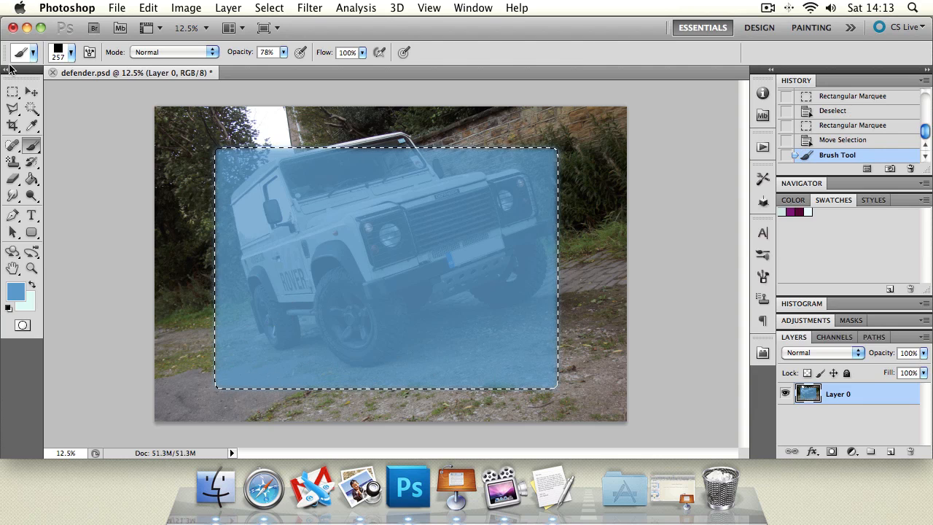
click(12, 108)
key(super+d)
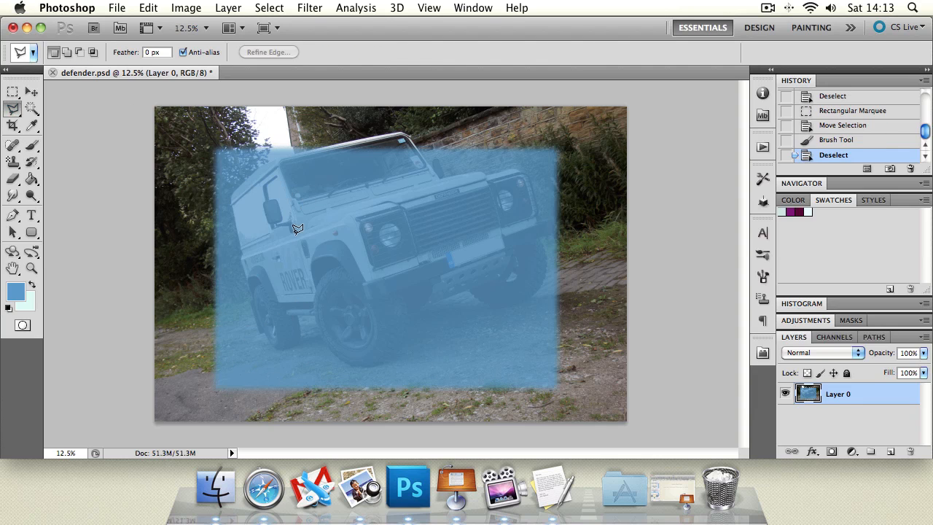
Undo the blue brush painting over the vehicle and clear the feathered selection.
key(alt+super+z)
key(alt+super+z)
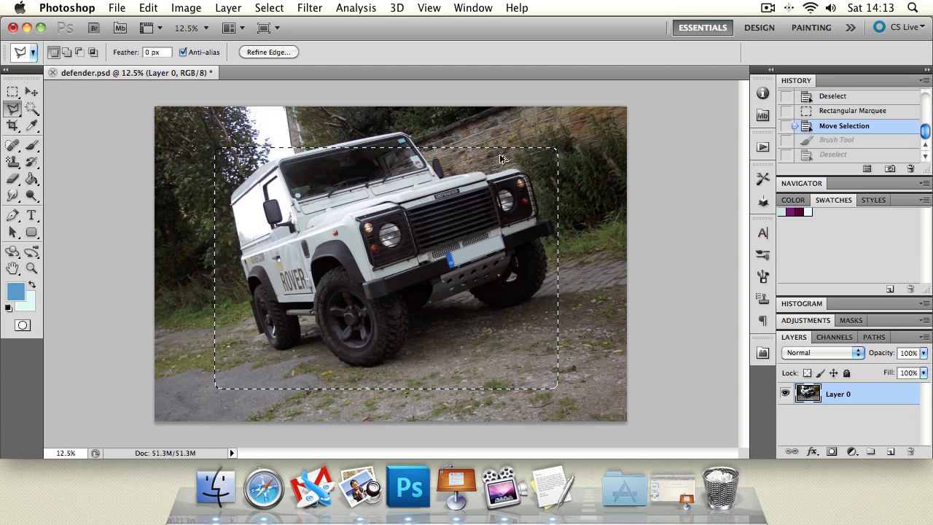
key(super+d)
Draw a rectangular marquee selection across the vehicle with no feather, and deselect it.
click(12, 92)
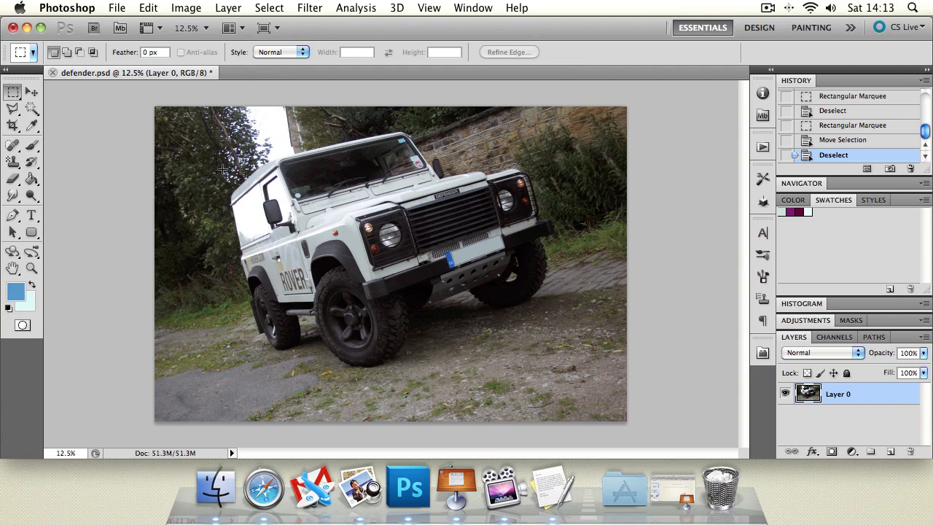
drag(181, 129, 187, 158)
drag(217, 188, 522, 316)
key(super+d)
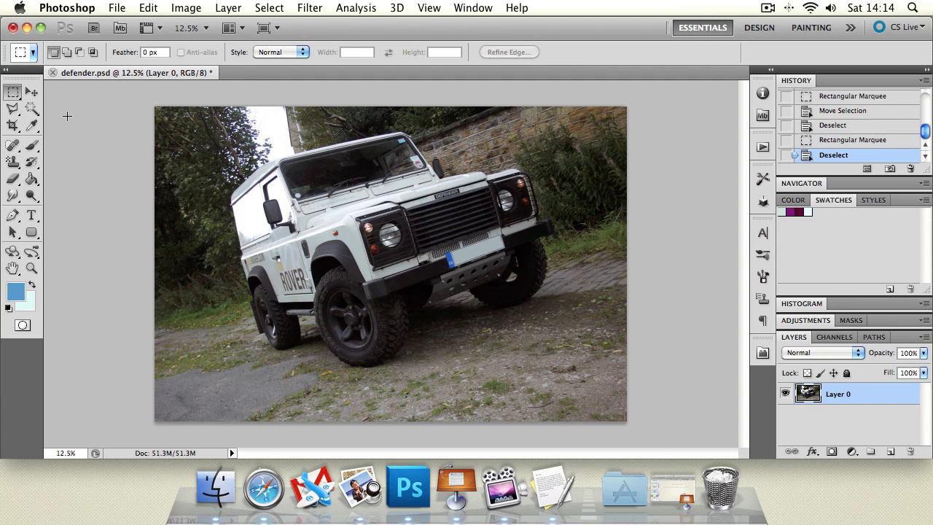
Draw a circular selection over the rear part of the vehicle with the Elliptical Marquee tool, and deselect it.
drag(16, 97, 47, 103)
click(280, 52)
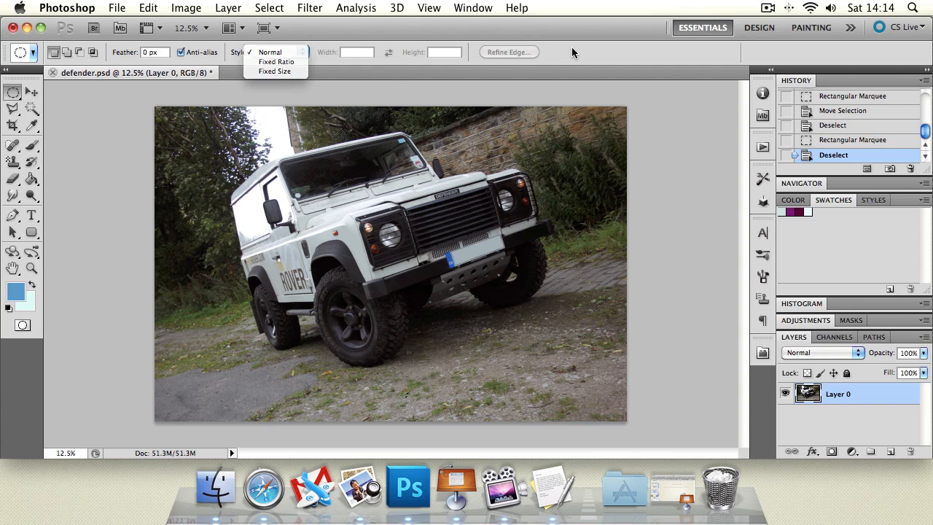
click(271, 155)
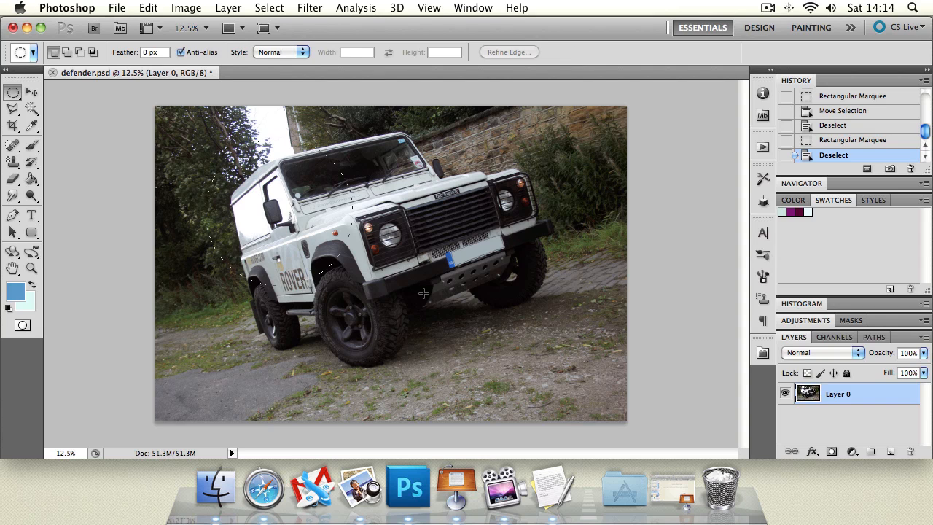
drag(463, 339, 464, 338)
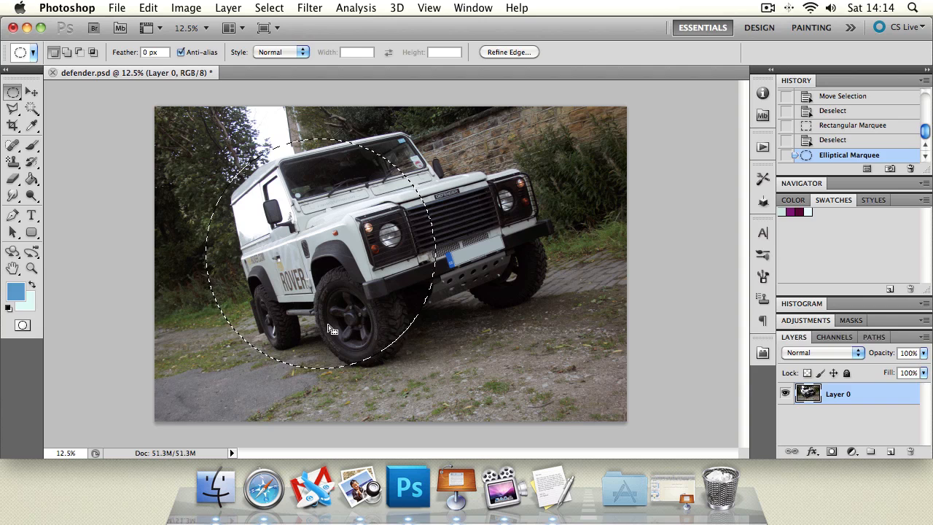
key(super+d)
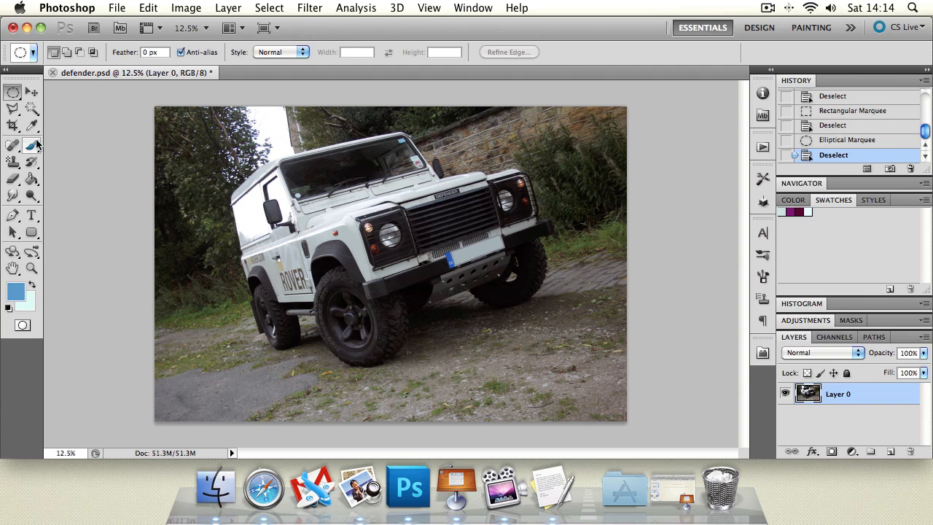
Draw a roughly square selection around the rear part of the vehicle with the Rectangular Marquee tool.
drag(9, 93, 58, 90)
drag(229, 148, 456, 376)
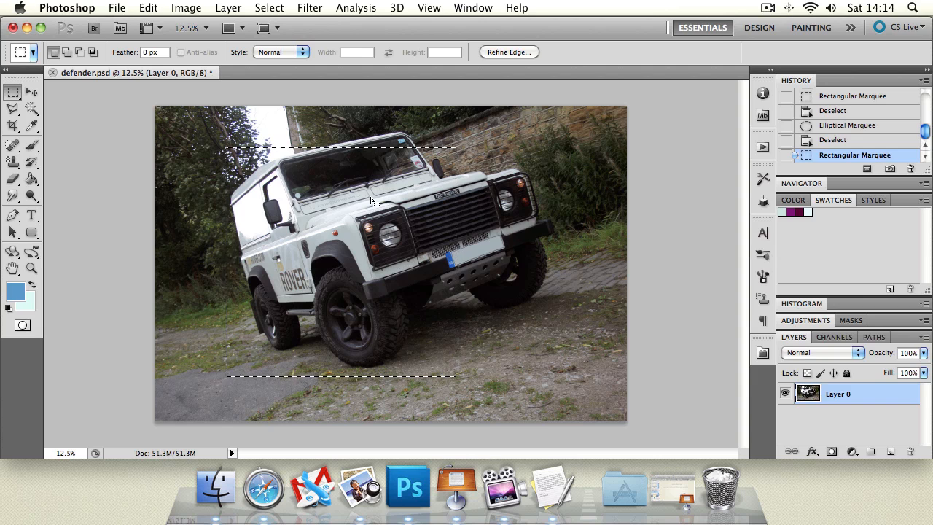
Scale the selected image area to 85.71% width and 75.24% height with Free Transform, and undo the transform.
click(239, 11)
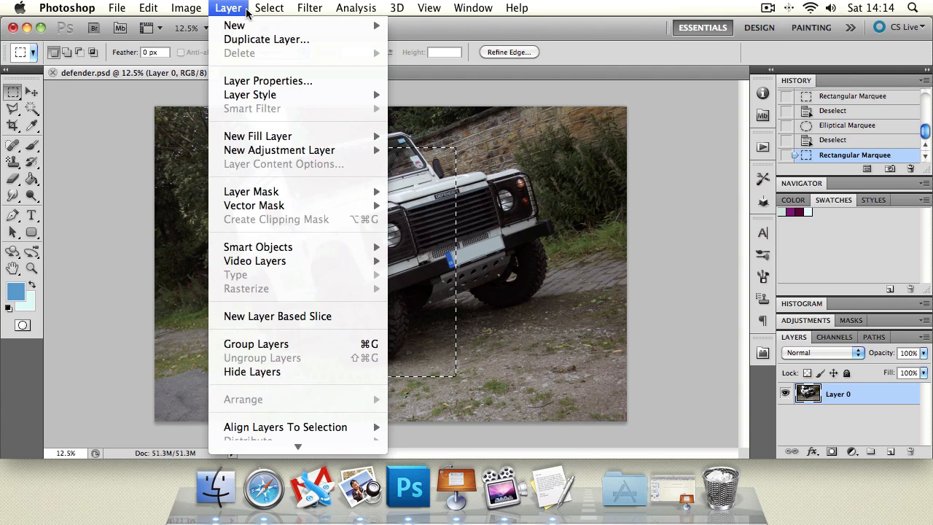
mouse_move(264, 8)
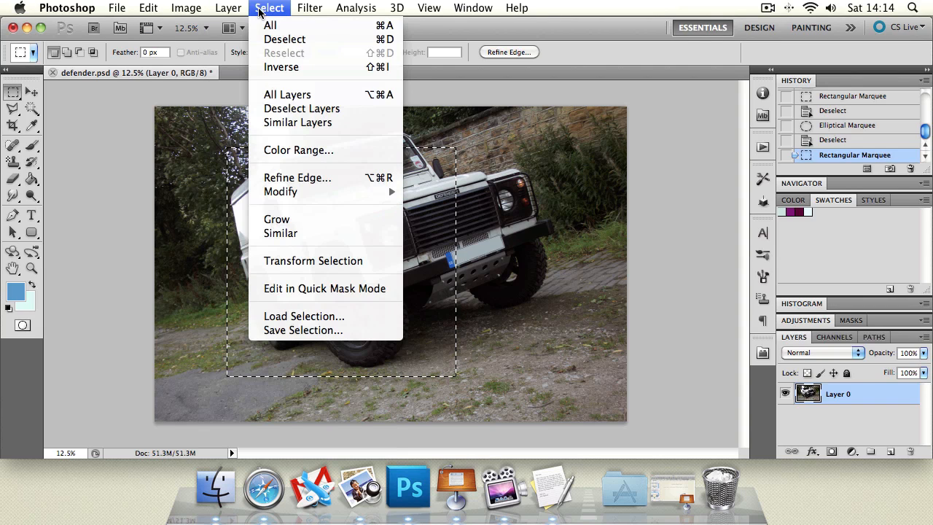
click(300, 261)
key(v)
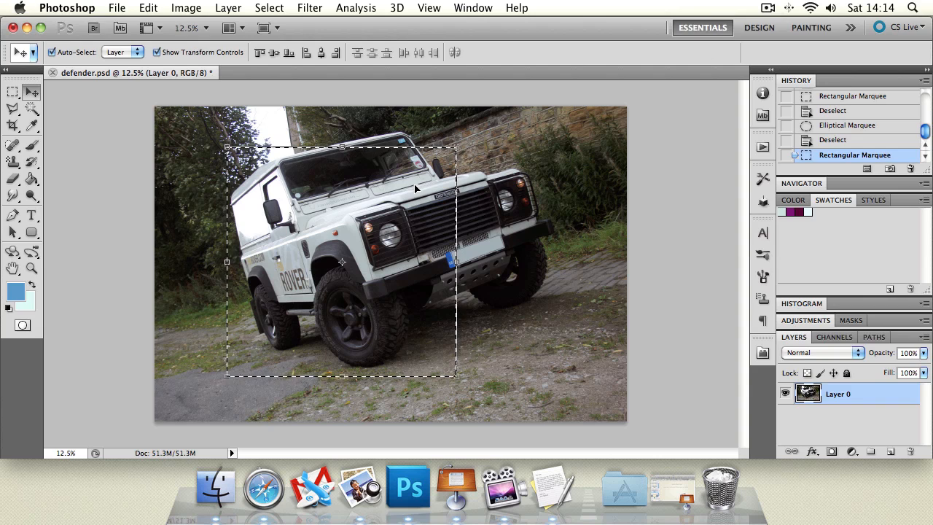
click(228, 148)
drag(229, 162, 259, 203)
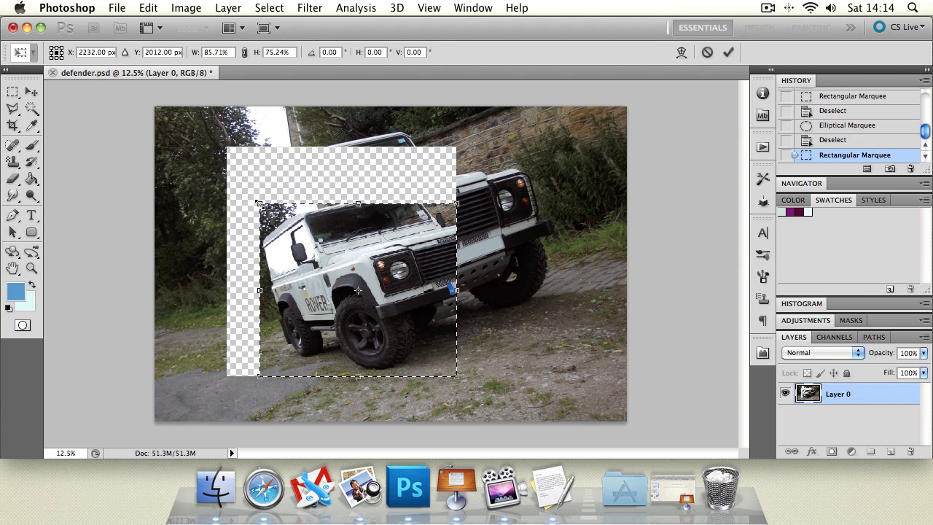
key(Return)
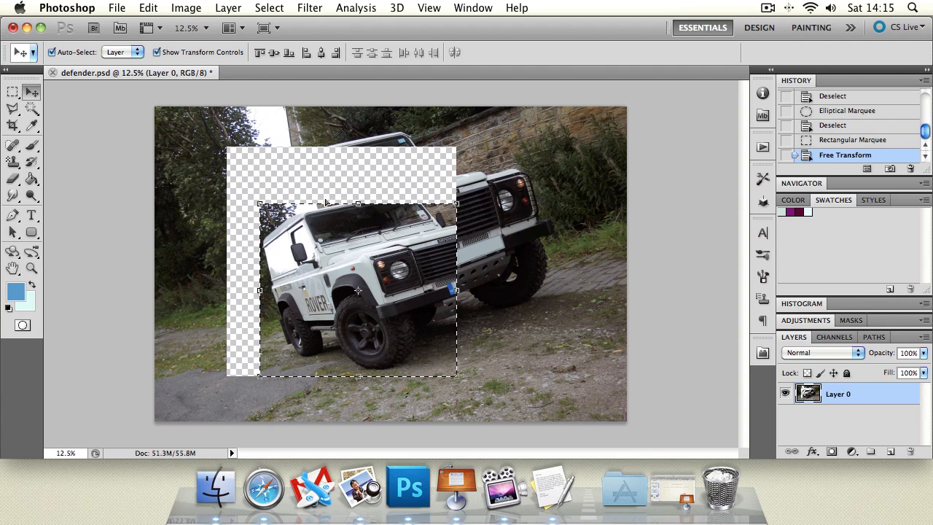
key(super+z)
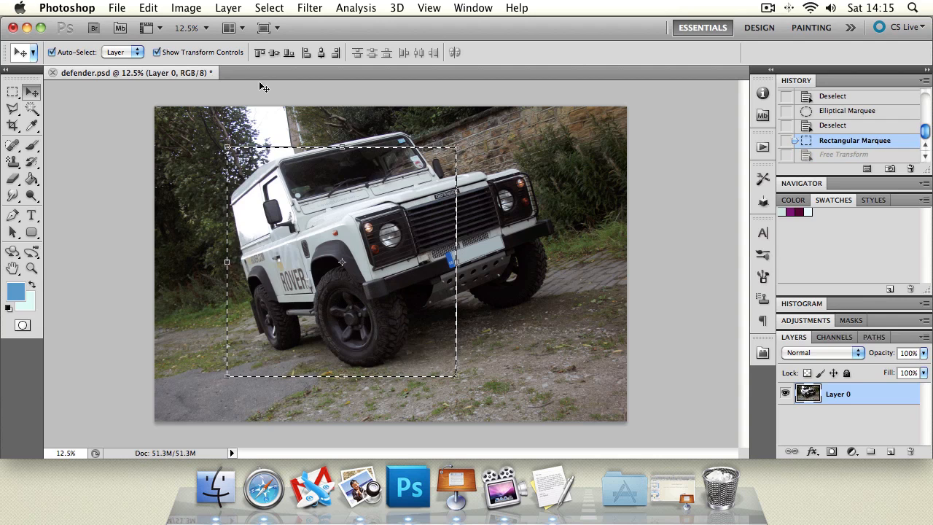
Use Transform Selection to reshape the outline into a taller, narrower rectangle and move it over the vehicle's front grille.
click(277, 10)
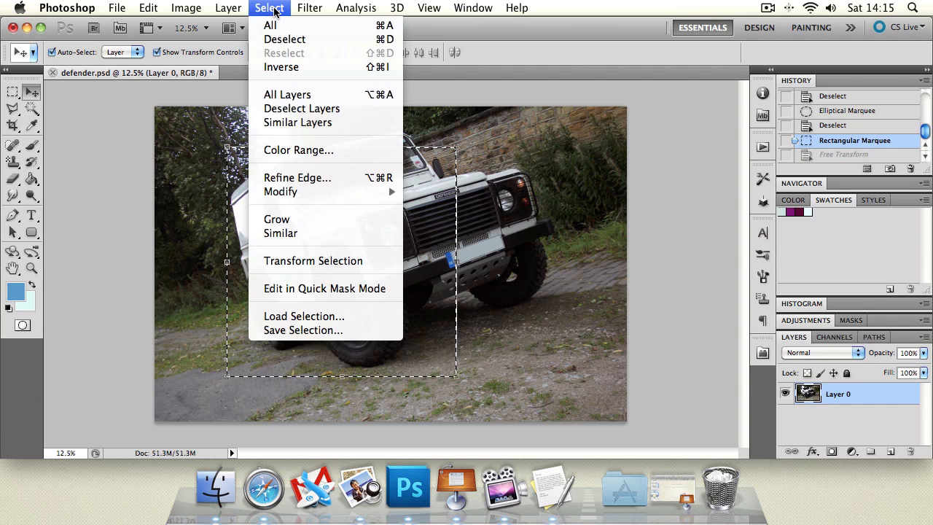
click(306, 260)
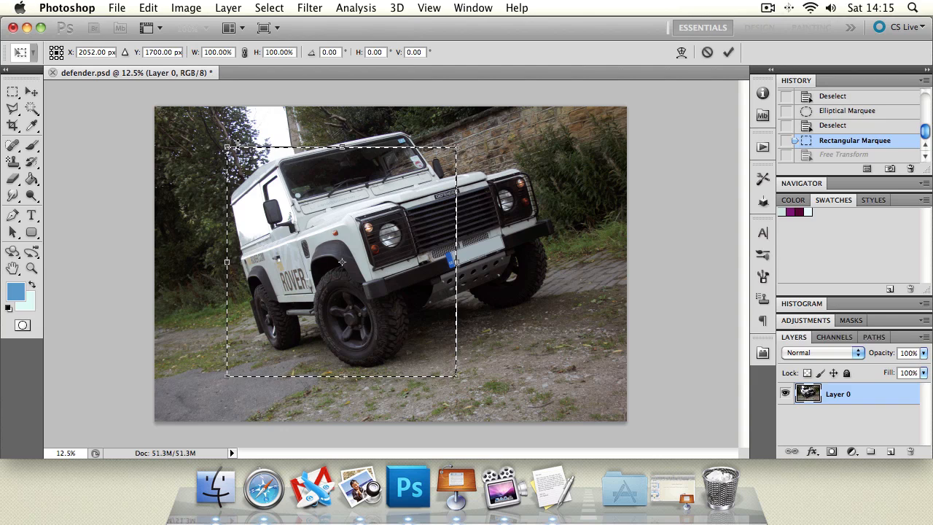
drag(227, 152, 284, 210)
drag(279, 210, 196, 210)
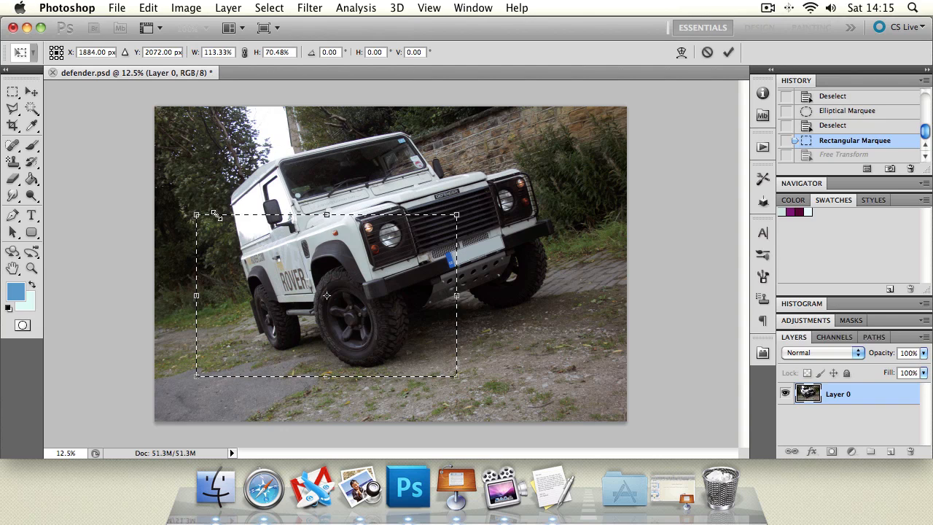
drag(456, 210, 380, 135)
drag(328, 189, 512, 172)
key(Return)
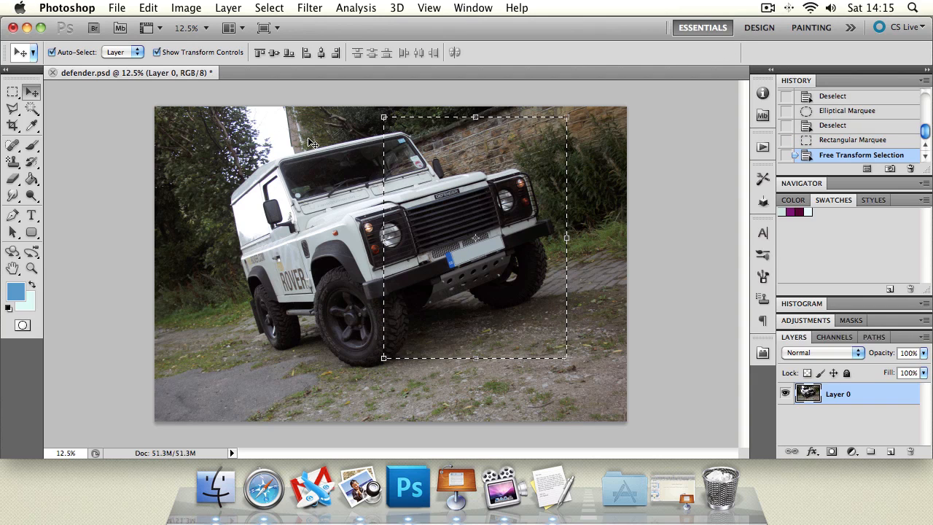
Clear the transformed selection and choose the Polygonal Lasso tool.
click(11, 113)
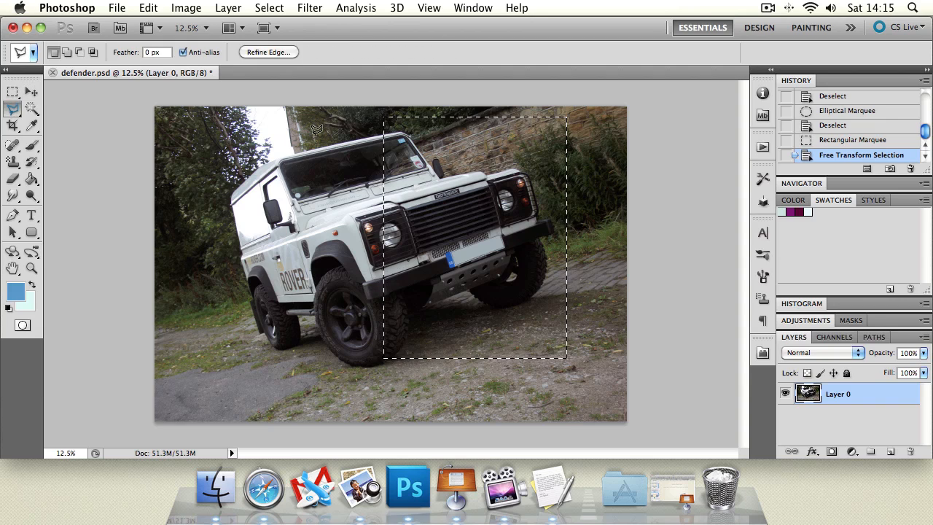
key(super+d)
click(14, 111)
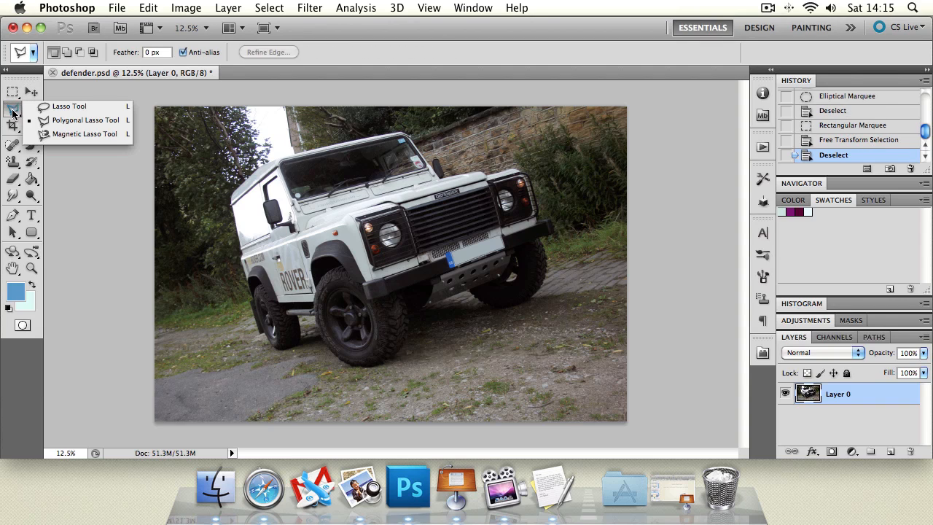
click(339, 38)
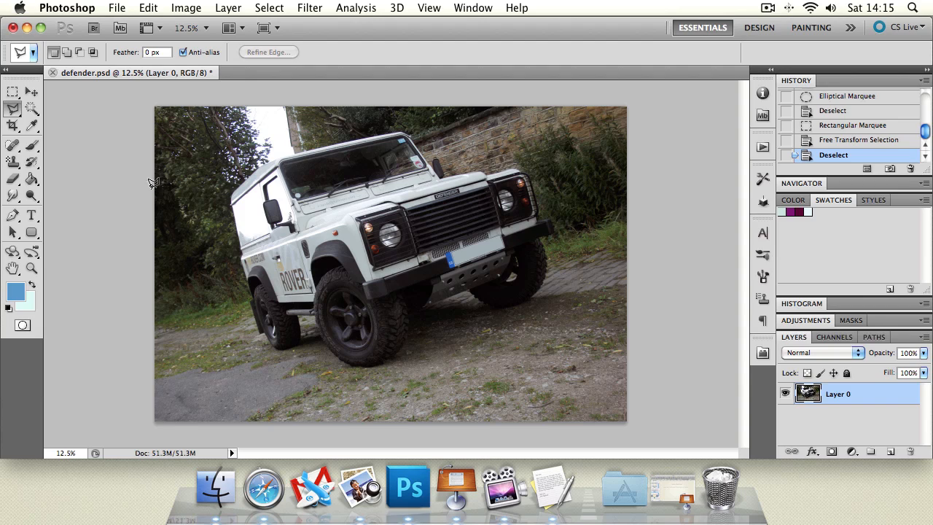
drag(13, 110, 78, 108)
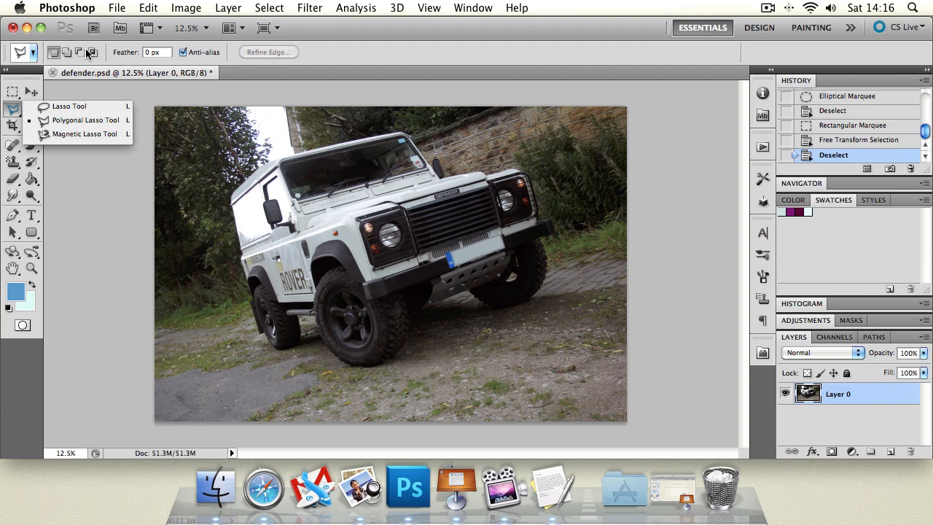
click(78, 120)
Zoom in to 100% on the rear edge of the vehicle beside the side mirror.
click(31, 269)
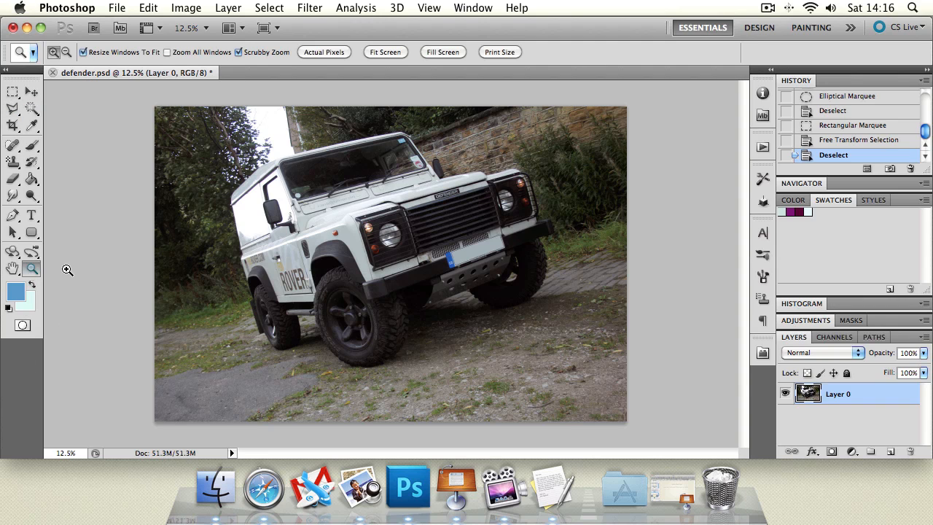
click(259, 262)
click(12, 269)
drag(610, 265, 474, 280)
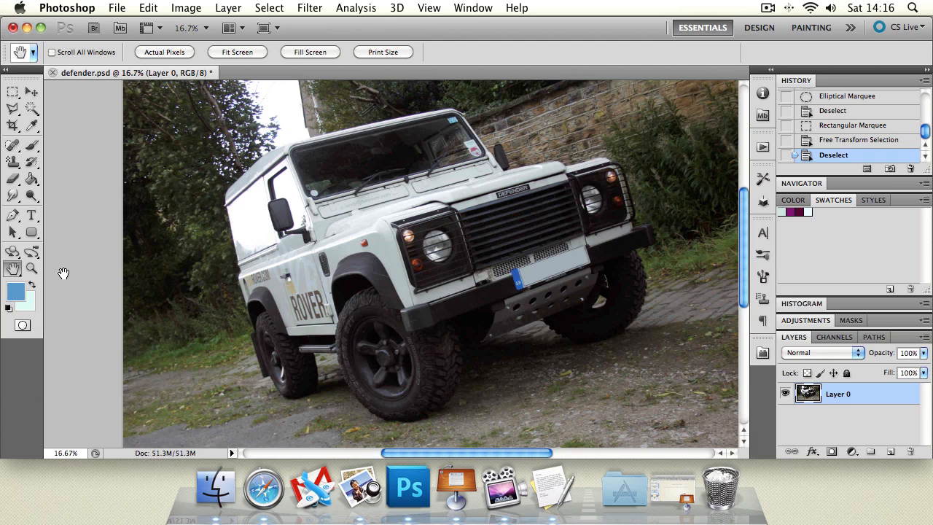
click(31, 269)
click(293, 284)
click(180, 242)
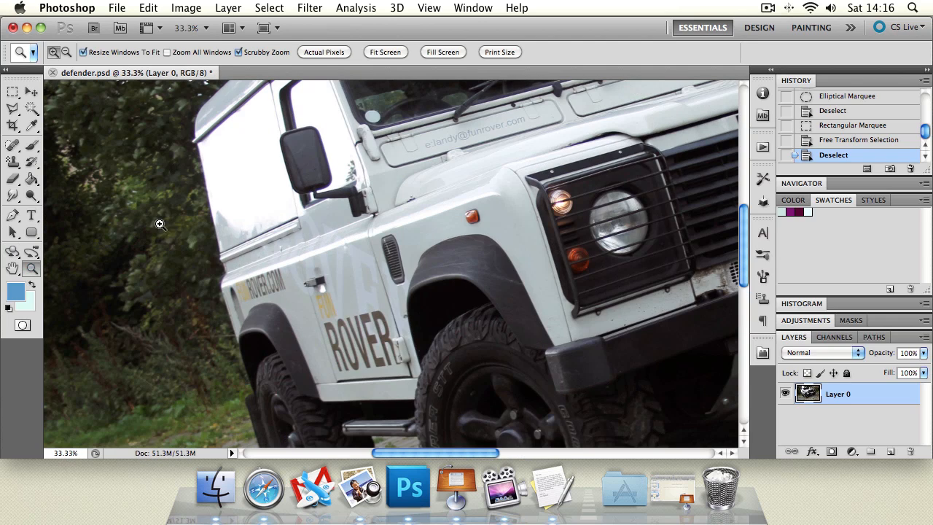
click(167, 234)
click(214, 200)
click(216, 172)
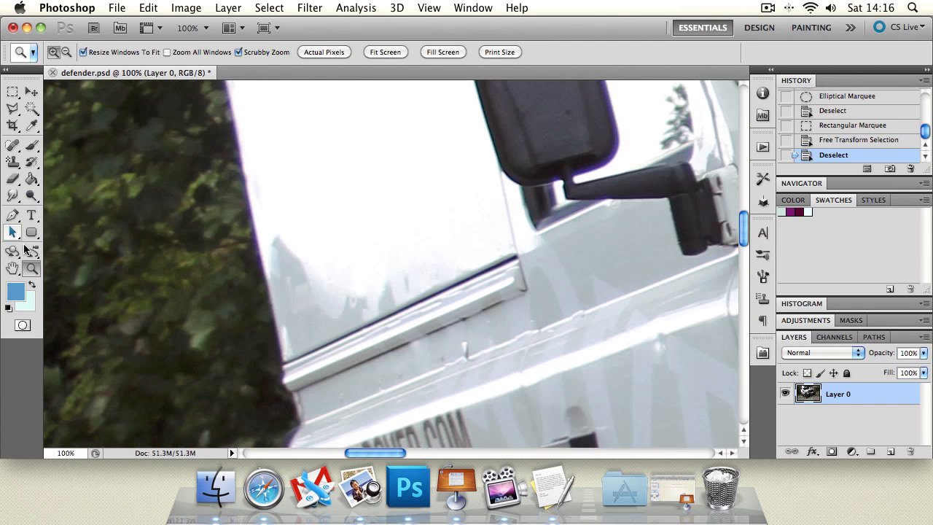
click(13, 268)
drag(164, 192, 171, 258)
mouse_move(169, 153)
mouse_down()
mouse_move(170, 258)
mouse_move(166, 160)
mouse_up()
Start a Polygonal Lasso outline at the roof gutter corner and trace down the vehicle's rear body edge.
key(l)
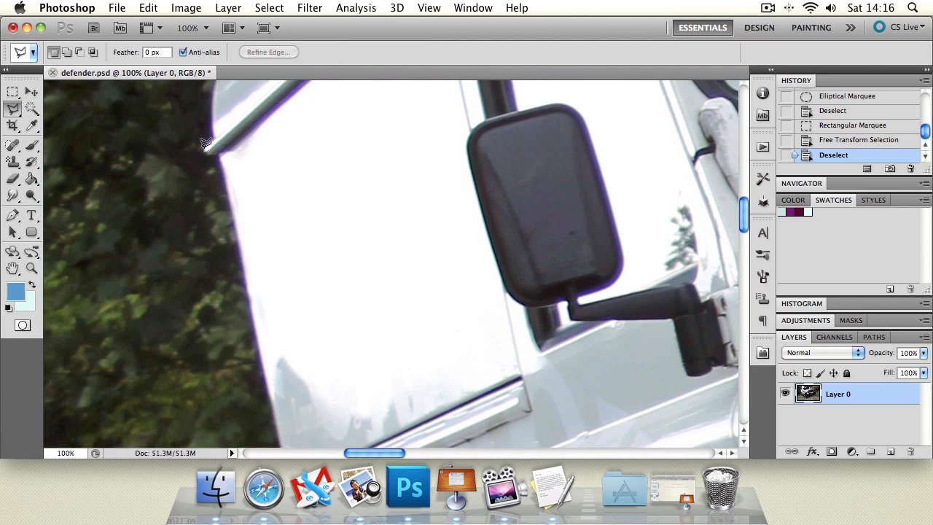
click(14, 110)
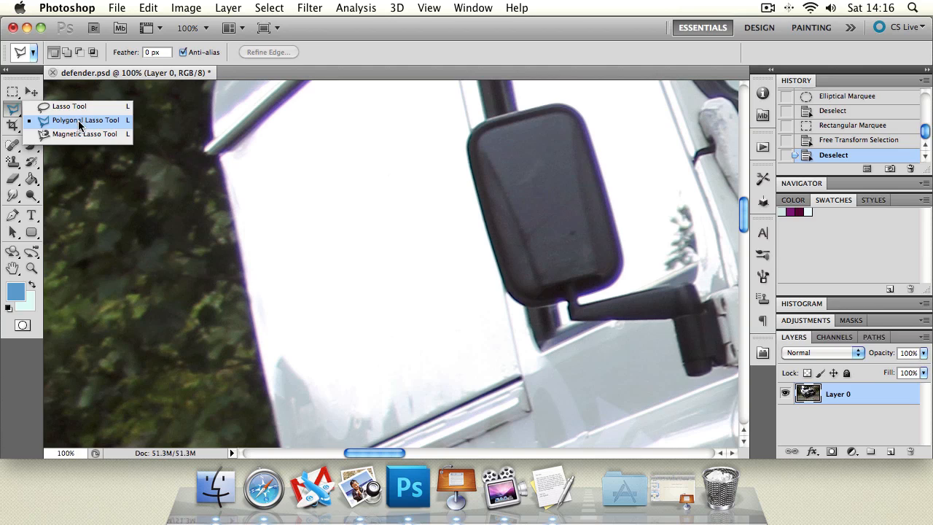
click(99, 124)
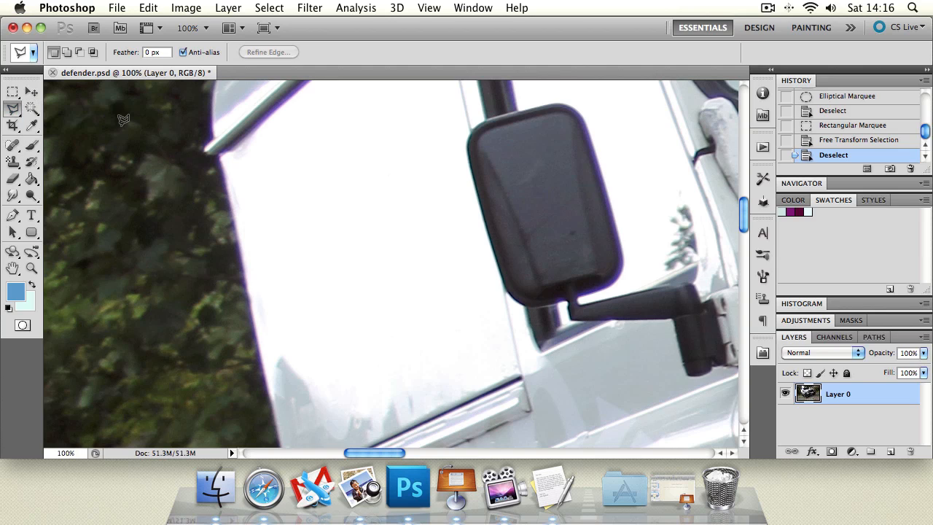
click(208, 149)
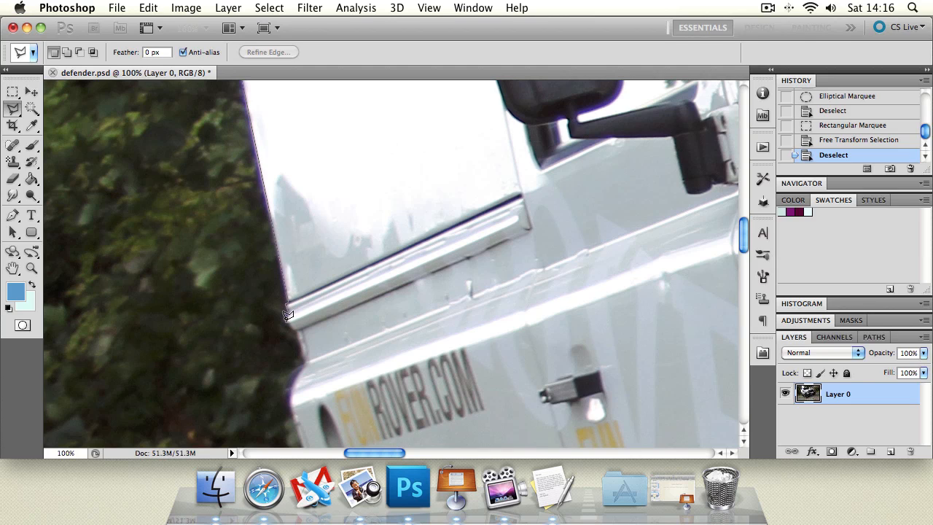
click(291, 322)
click(299, 344)
scroll(279, 446, down, 5)
click(286, 231)
click(283, 245)
click(291, 263)
scroll(357, 459, down, 6)
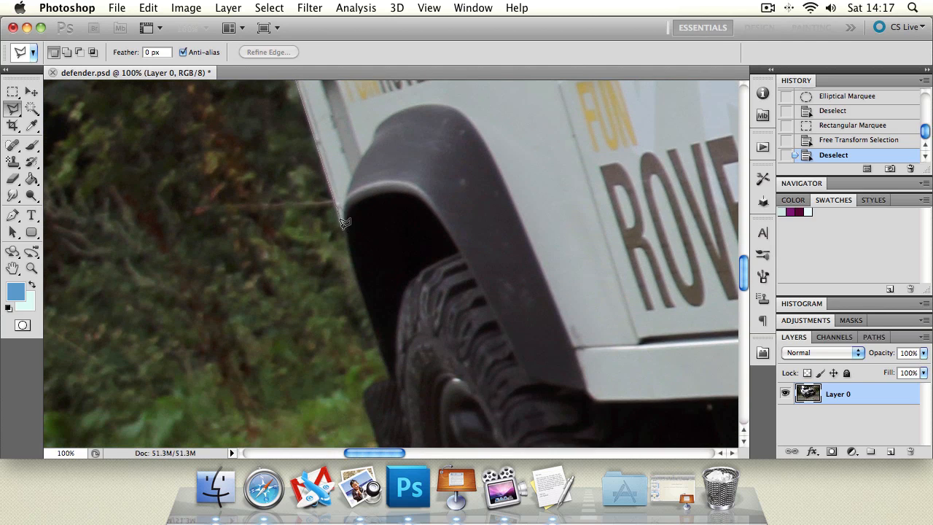
Continue the lasso outline down the rear wheel arch and around the mud flap.
click(344, 230)
click(353, 264)
click(367, 315)
click(388, 373)
click(363, 397)
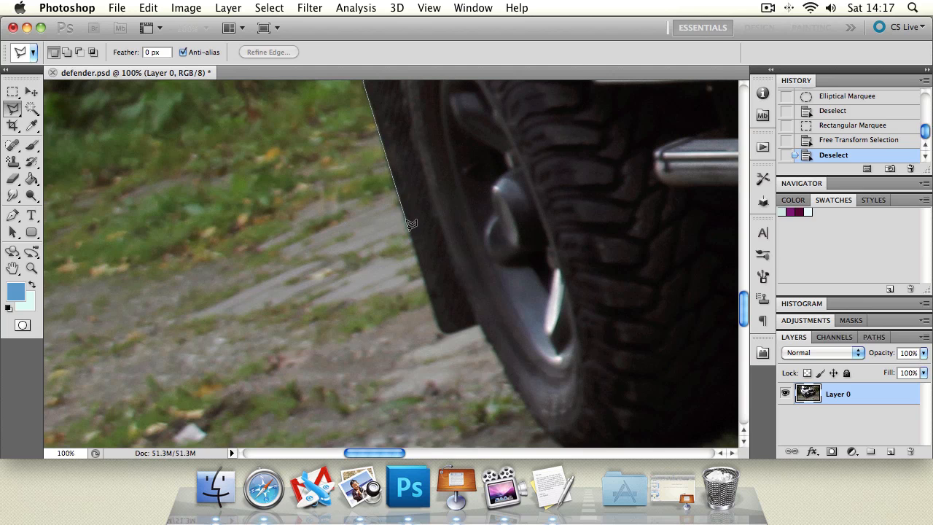
click(439, 326)
click(480, 324)
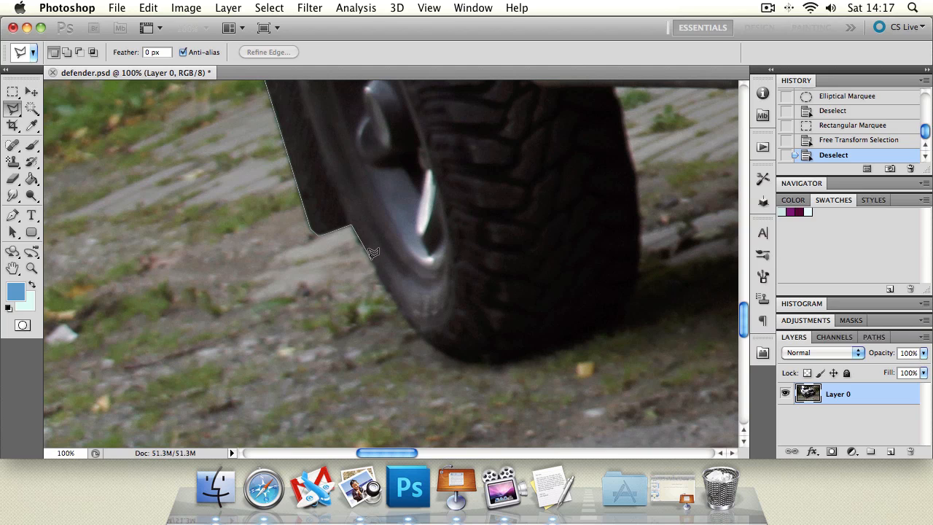
Continue the lasso outline down around the outer edge of the rear tyre and along its base on the ground.
click(380, 281)
click(399, 310)
click(430, 345)
click(470, 361)
click(491, 363)
click(629, 322)
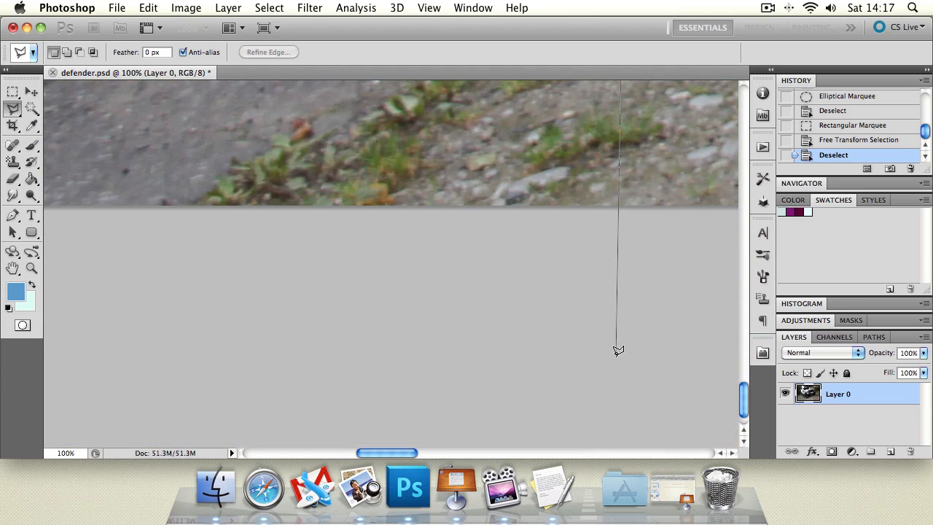
Run the outline below and around the outside of the photo, then close it at the rear roof gutter corner.
click(616, 354)
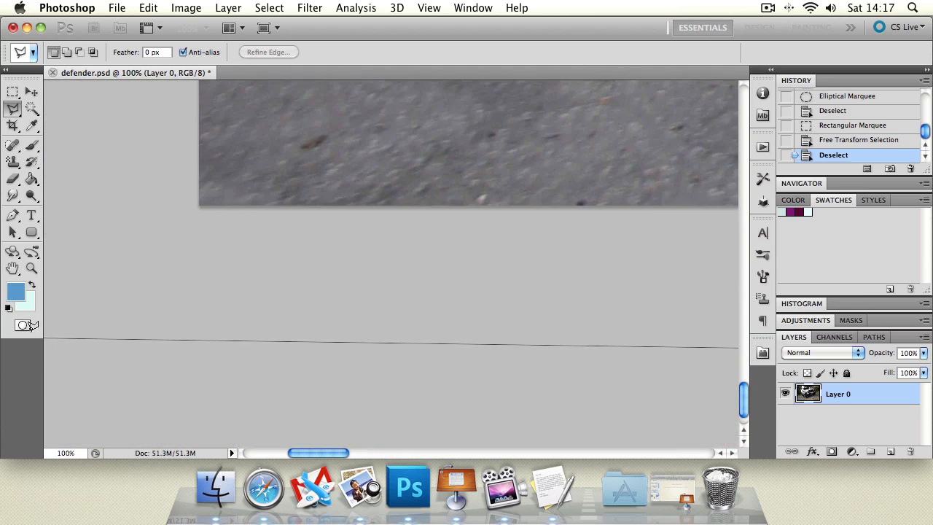
click(217, 300)
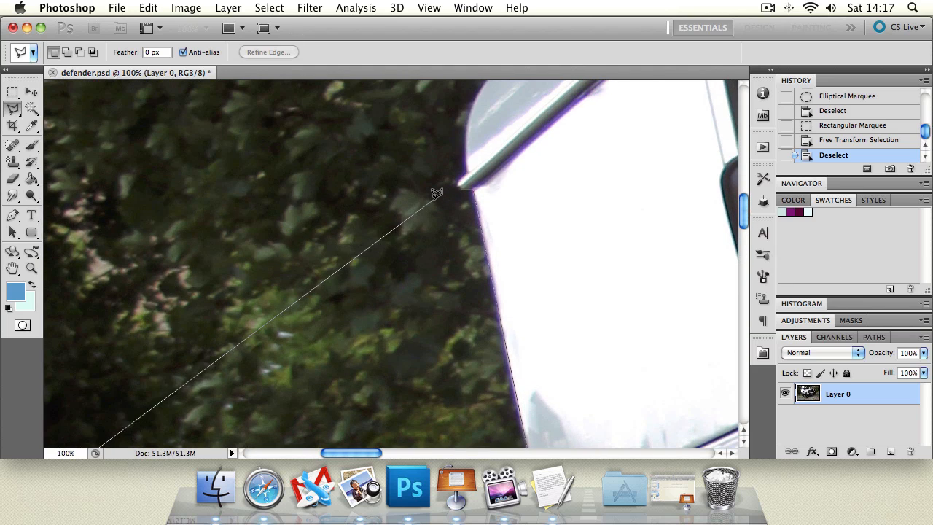
double_click(436, 193)
Zoom out to 12.5%, delete the selected background behind the vehicle's rear and clear the selection.
key(z)
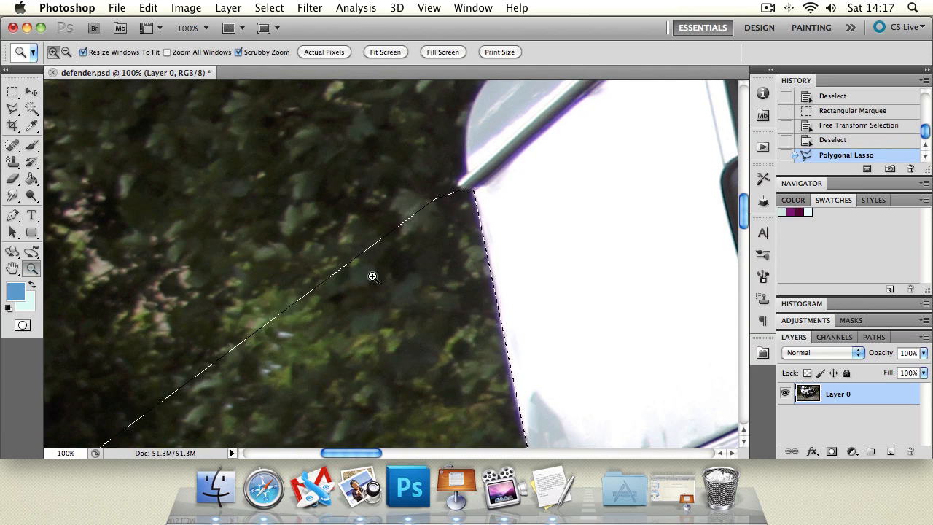
alt+click(452, 252)
alt+click(452, 252)
alt+click(453, 253)
alt+click(454, 255)
alt+click(454, 262)
alt+click(457, 269)
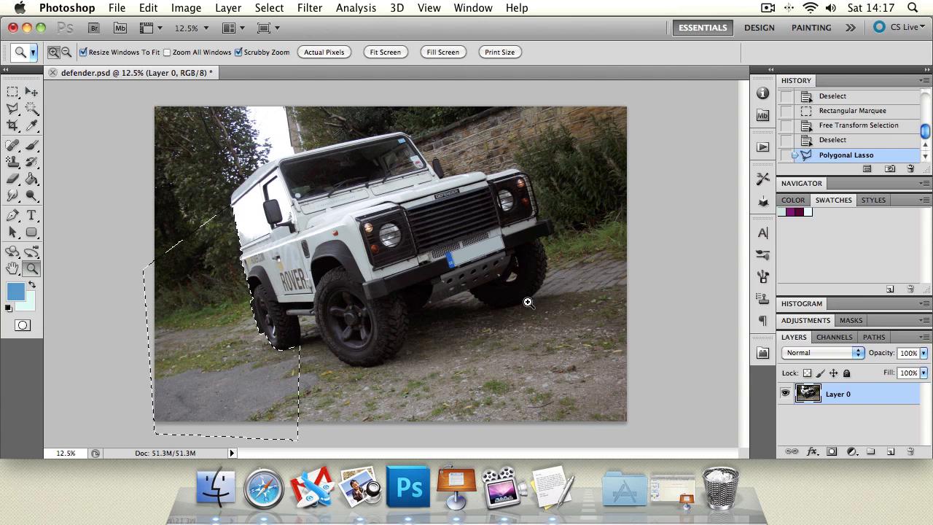
key(BackSpace)
click(12, 108)
click(193, 287)
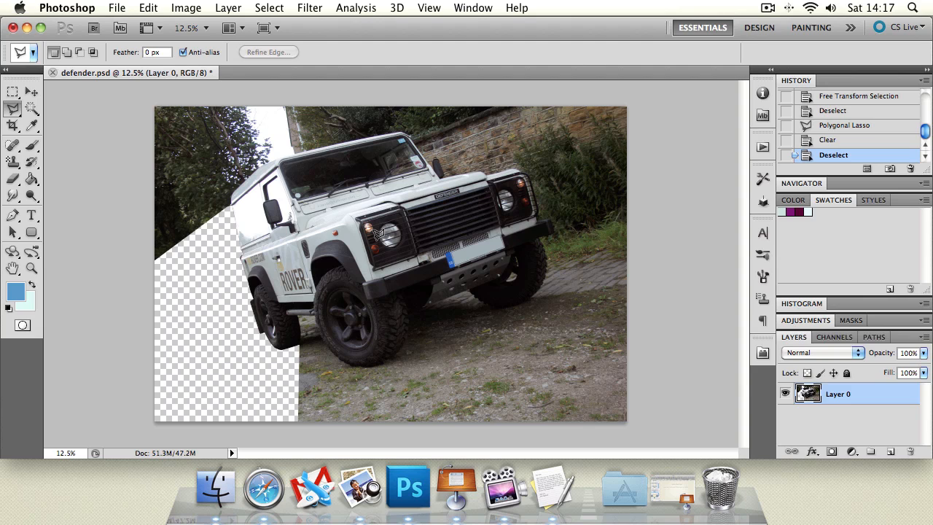
Undo the deselection and deletion, and delete the selected background behind the vehicle's rear again.
key(super+alt+z)
key(super+alt+z)
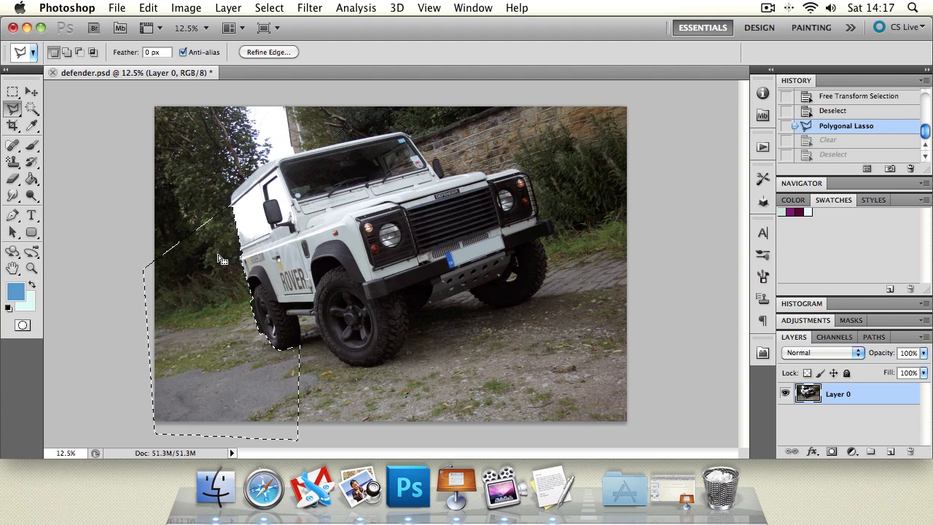
key(Delete)
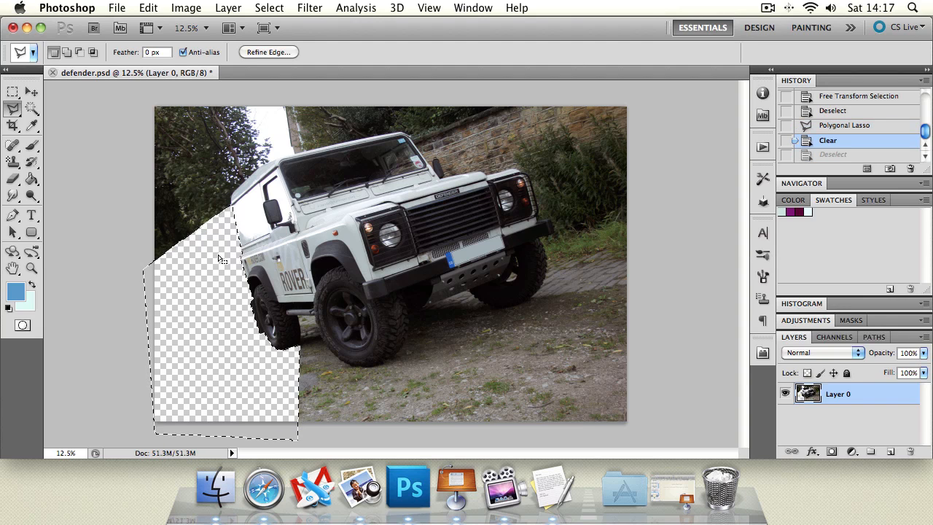
drag(218, 255, 218, 255)
click(217, 212)
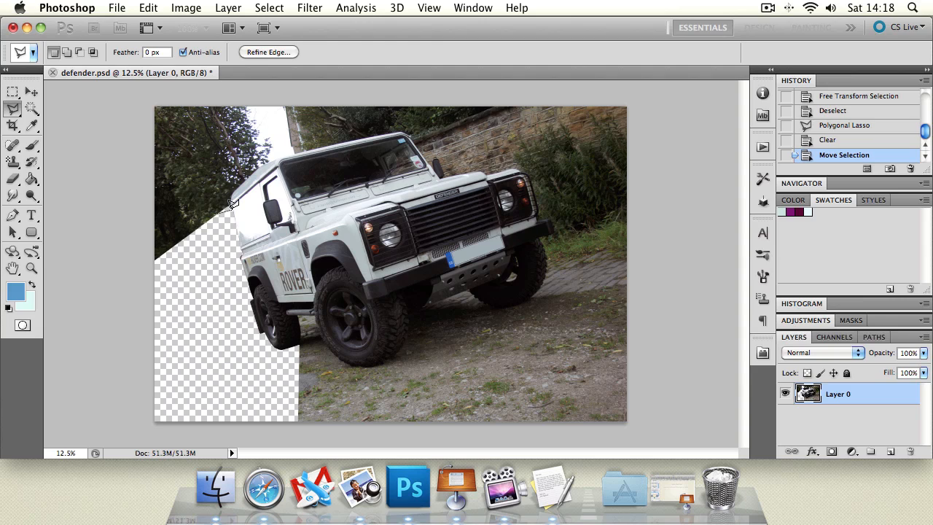
double_click(232, 209)
click(602, 197)
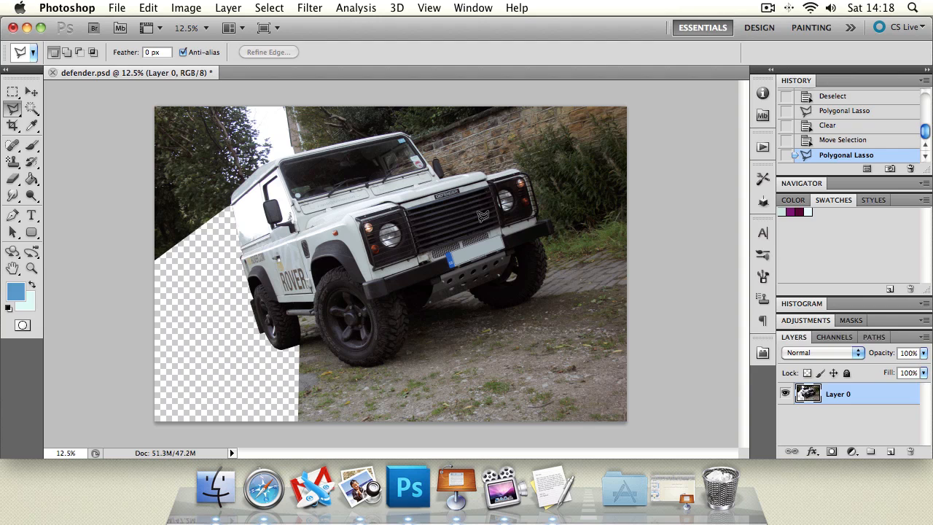
key(super+z)
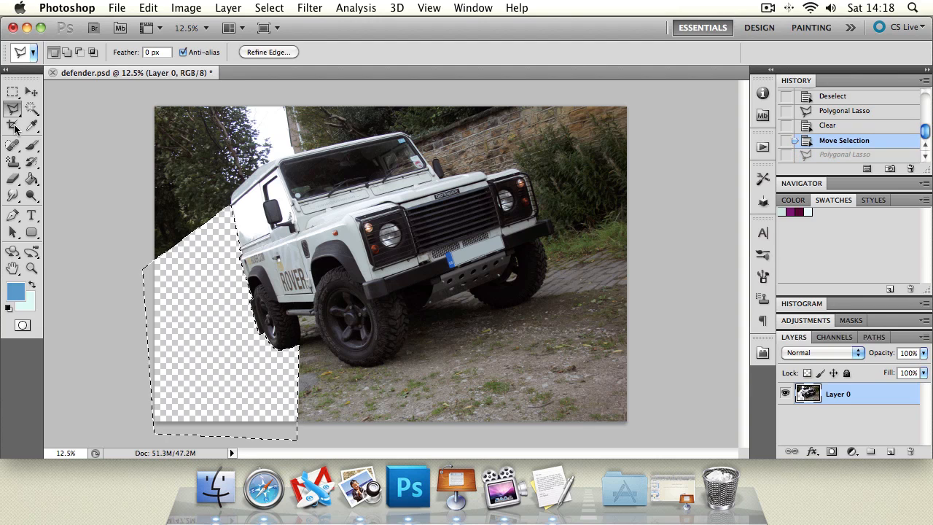
Add the background above the bonnet and past the headlight to the existing lasso selection, delete its contents and deselect.
key(shift)
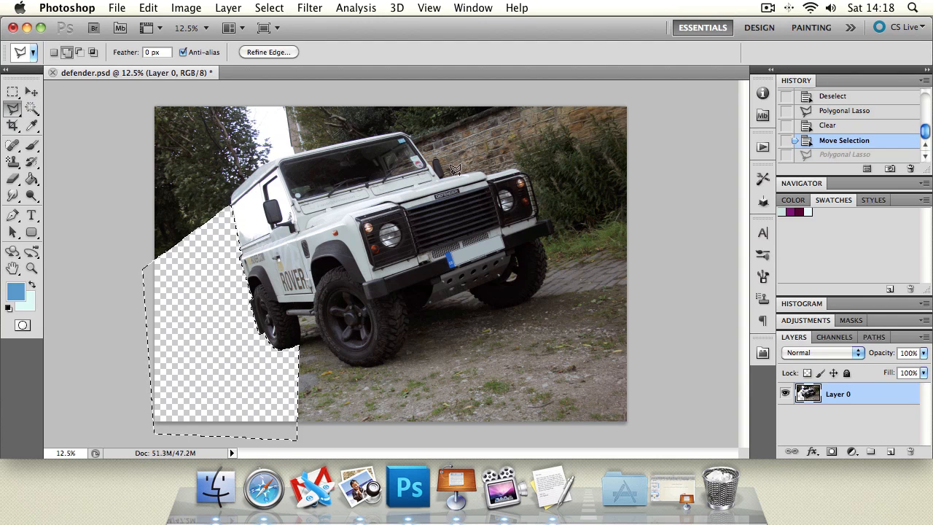
click(443, 174)
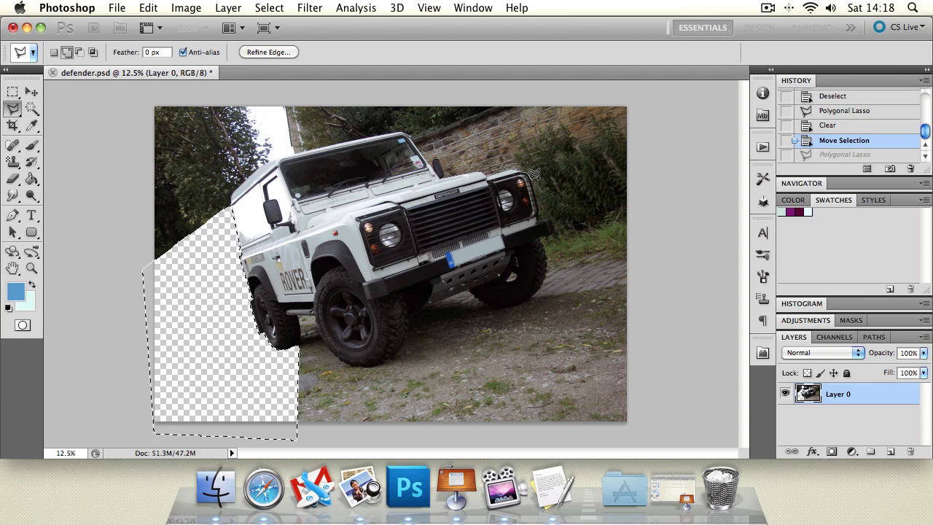
click(539, 212)
click(718, 213)
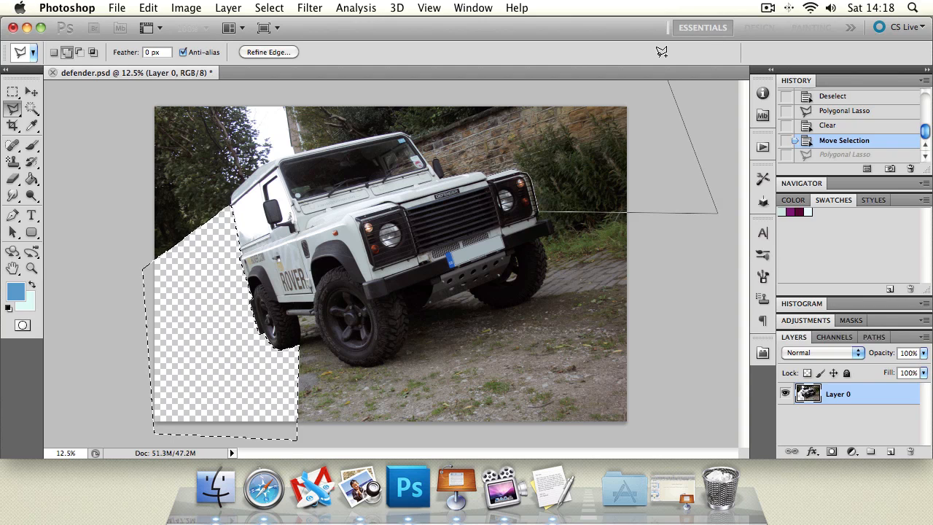
click(670, 105)
click(394, 96)
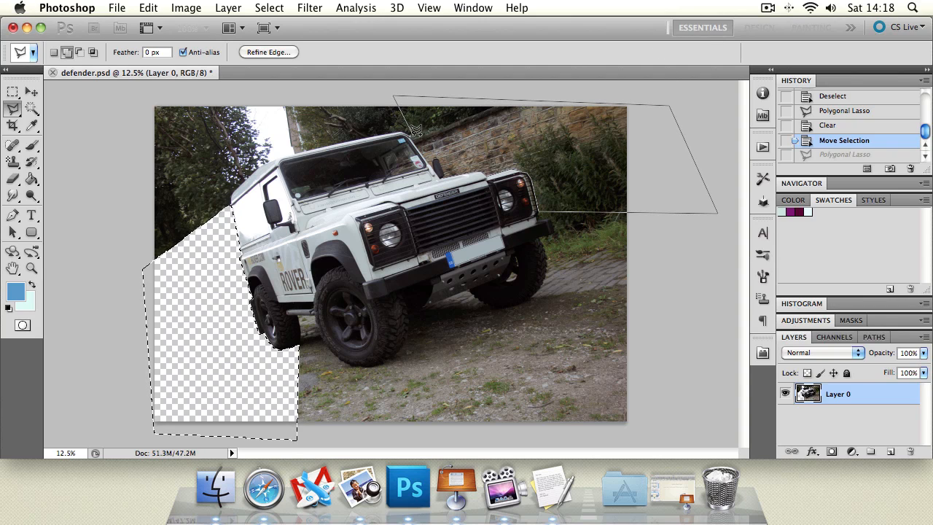
double_click(446, 166)
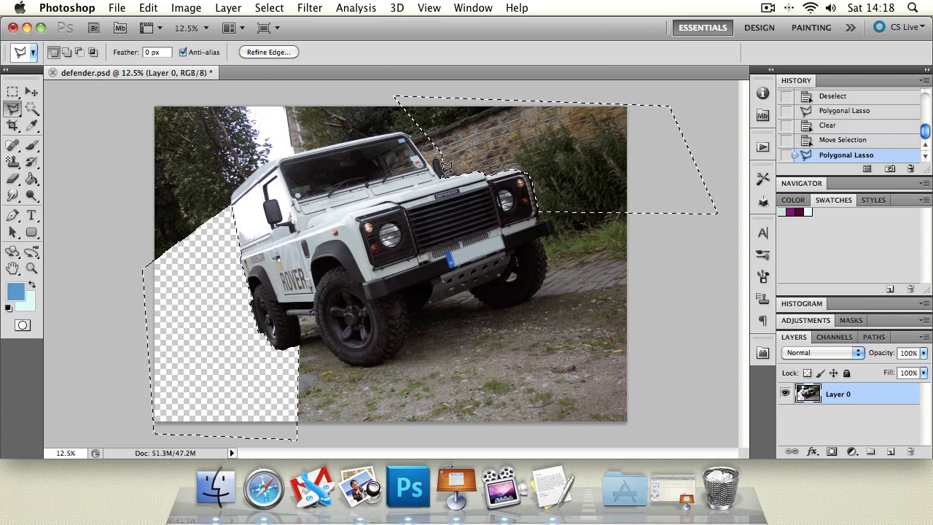
key(Delete)
key(super+d)
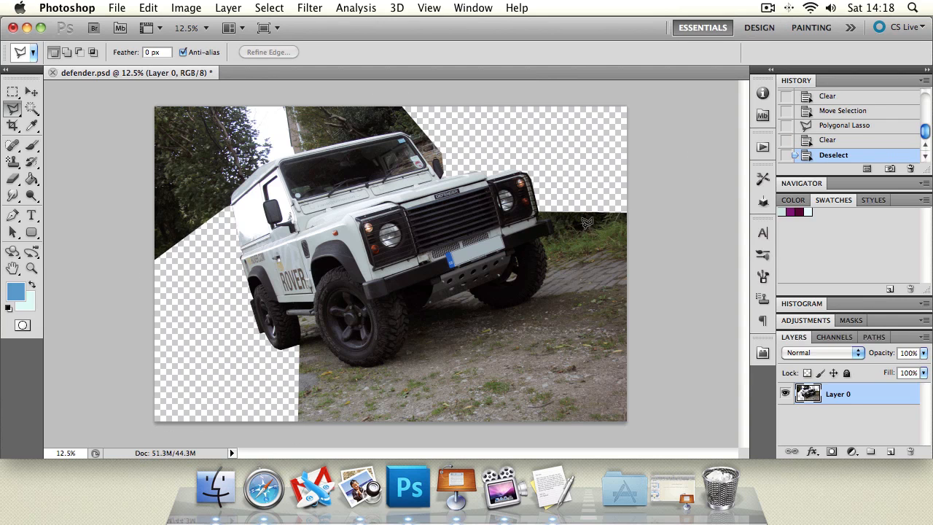
Lasso the strip of background beyond the front bumper and wheel, delete it and deselect.
click(557, 206)
click(554, 406)
click(643, 441)
click(686, 377)
click(680, 292)
click(651, 195)
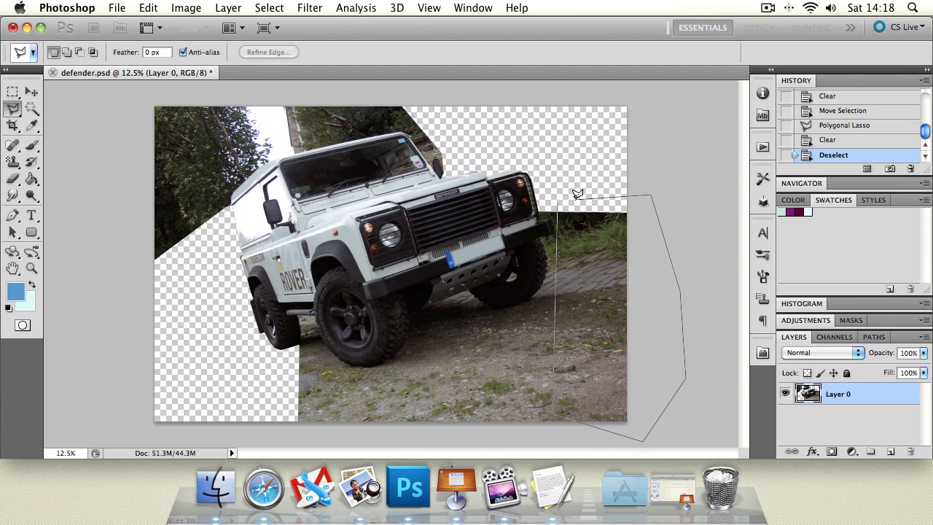
double_click(576, 194)
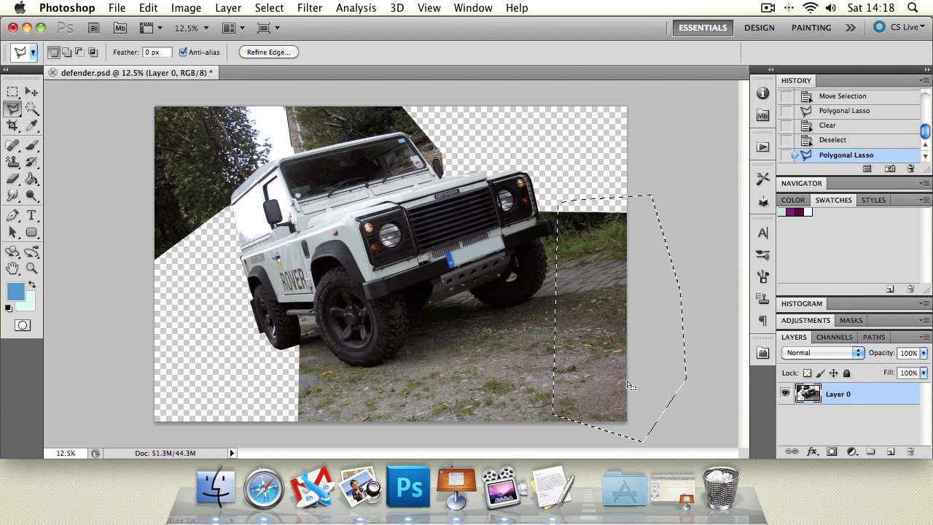
key(Delete)
key(super+d)
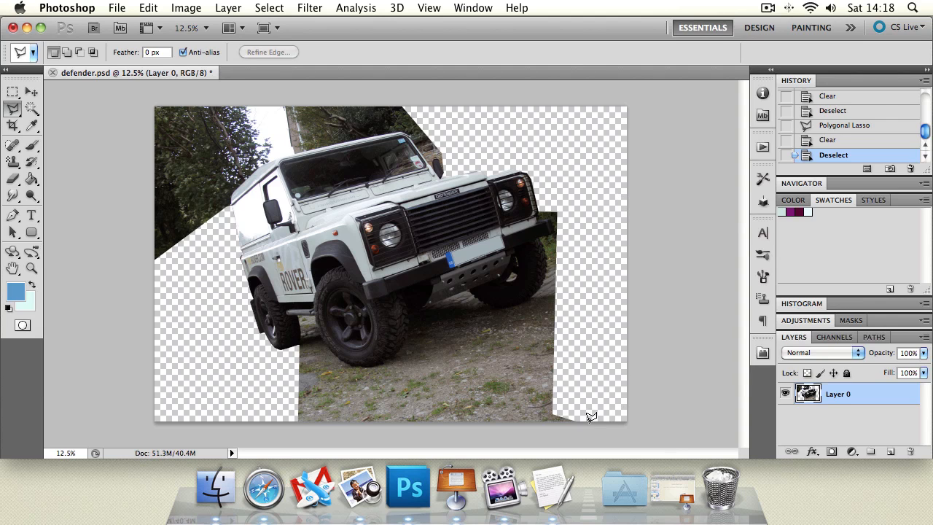
Lasso the strip of ground below the front wheel across the photo, delete it and deselect.
click(598, 370)
click(252, 378)
click(252, 444)
click(604, 439)
click(599, 370)
key(Delete)
key(super+d)
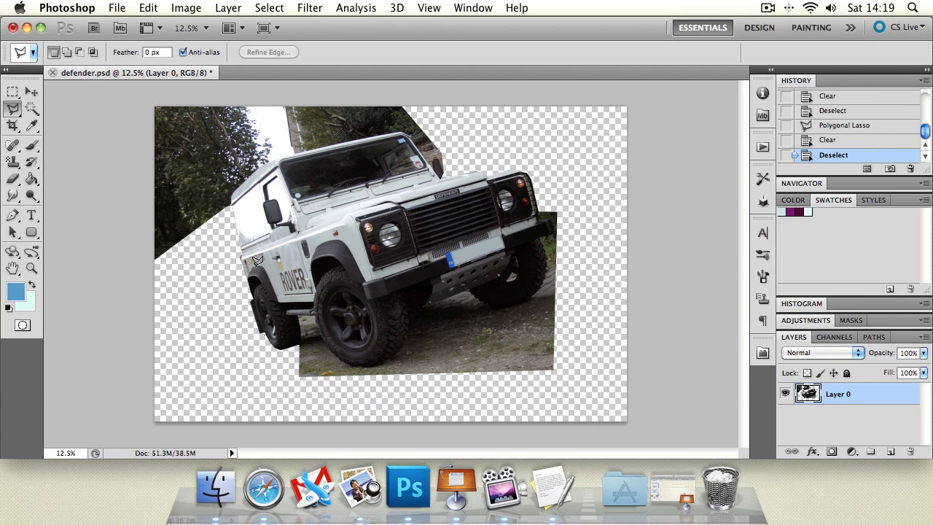
At 200% zoom, start a Polygonal Lasso outline on the roof edge above the windscreen sticker and trace around the gutter end.
click(32, 268)
click(324, 169)
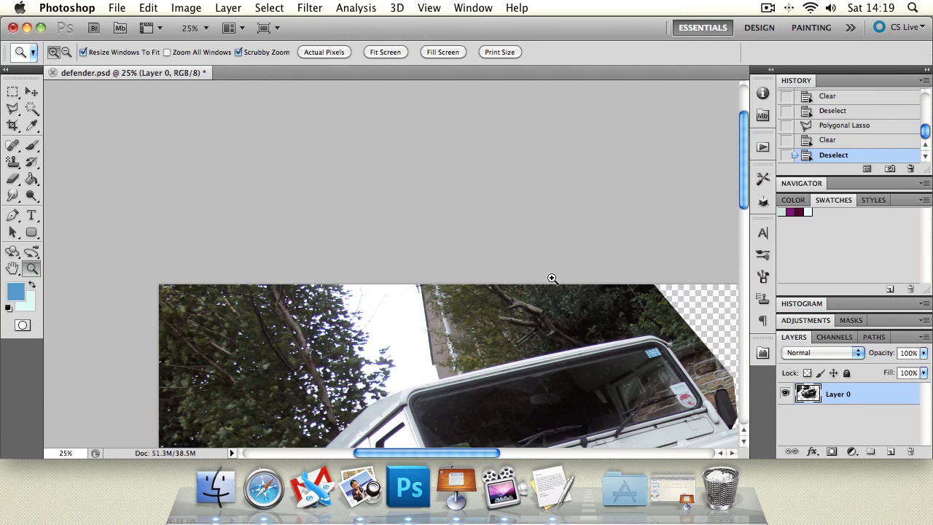
click(600, 395)
click(600, 395)
click(675, 345)
click(696, 341)
click(705, 341)
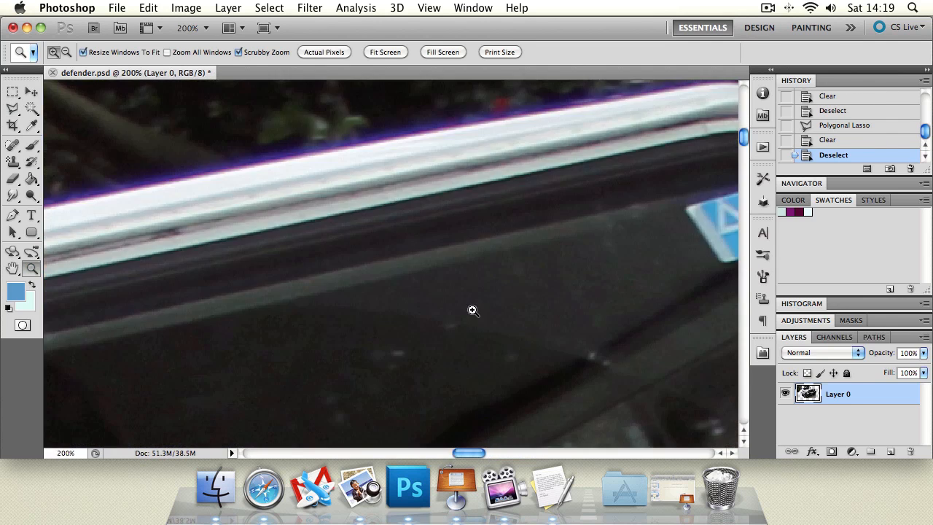
click(13, 267)
scroll(311, 310, right, 10)
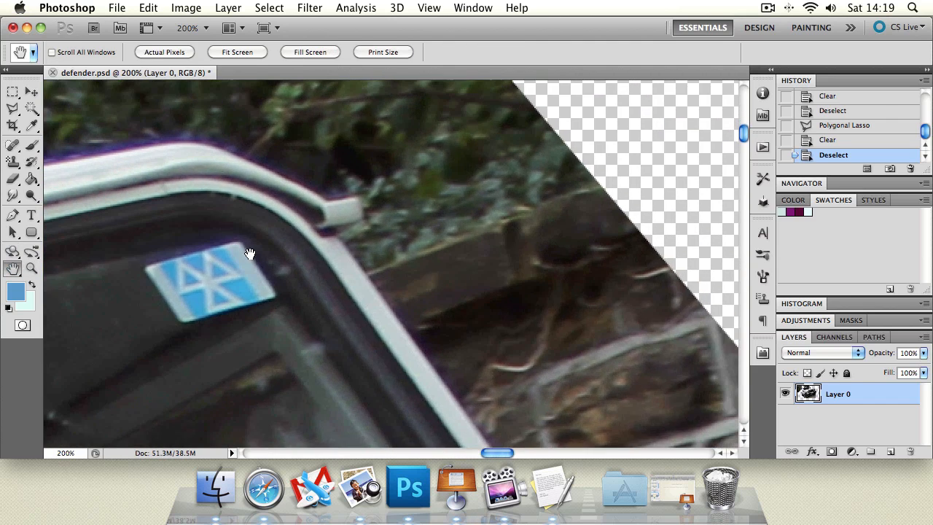
click(12, 108)
click(206, 146)
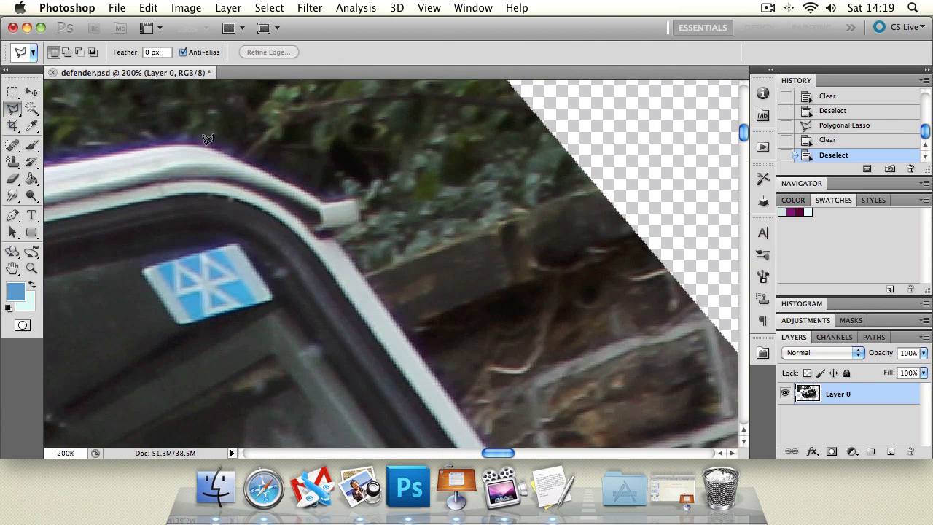
click(321, 200)
click(334, 232)
Continue the outline down the windscreen pillar, close it through the transparent area and foliage above the roof, and deselect.
scroll(471, 409, down, 5)
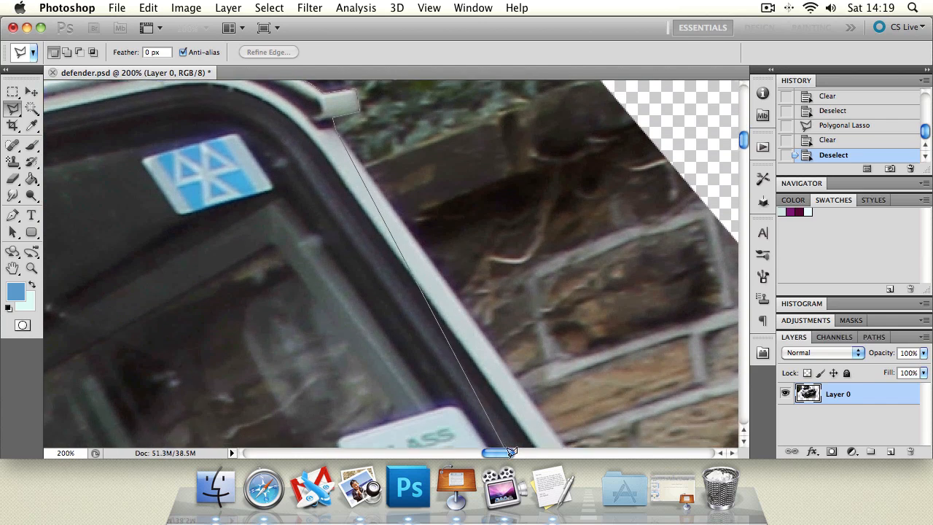
scroll(463, 257, up, 6)
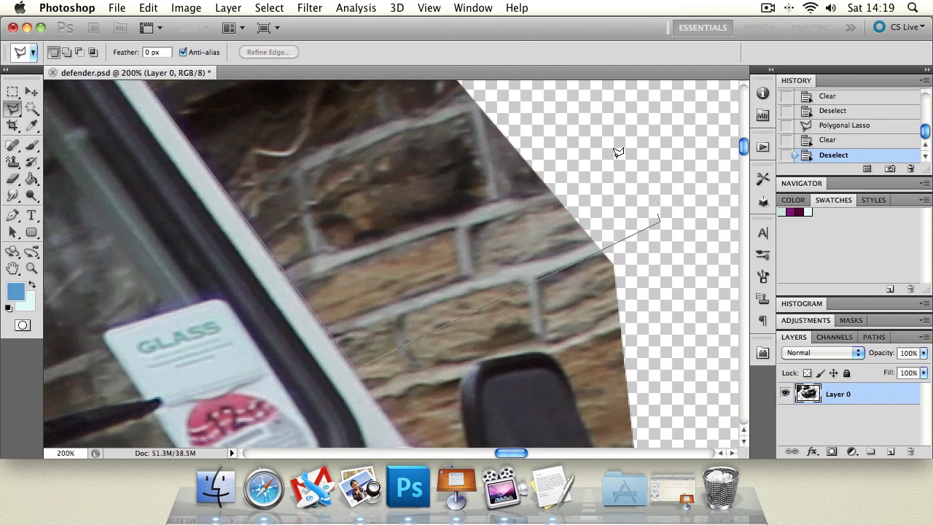
click(658, 221)
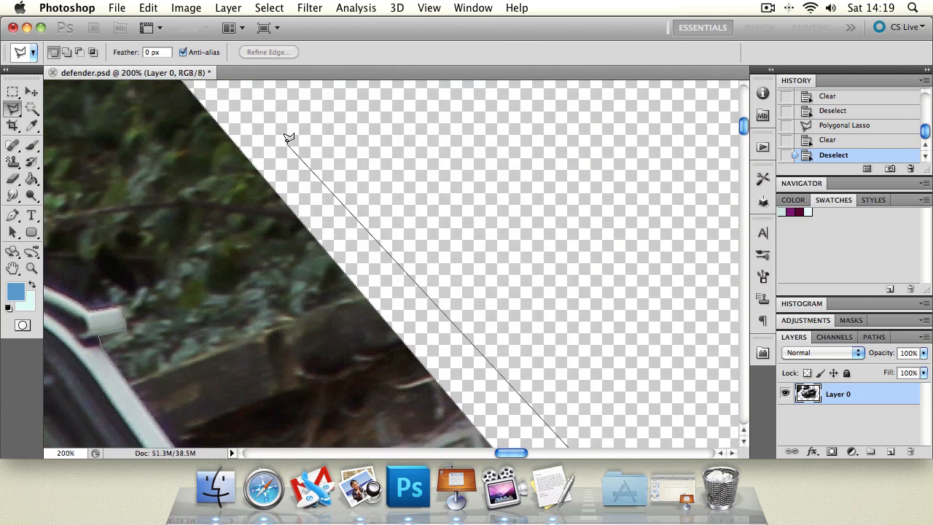
click(289, 144)
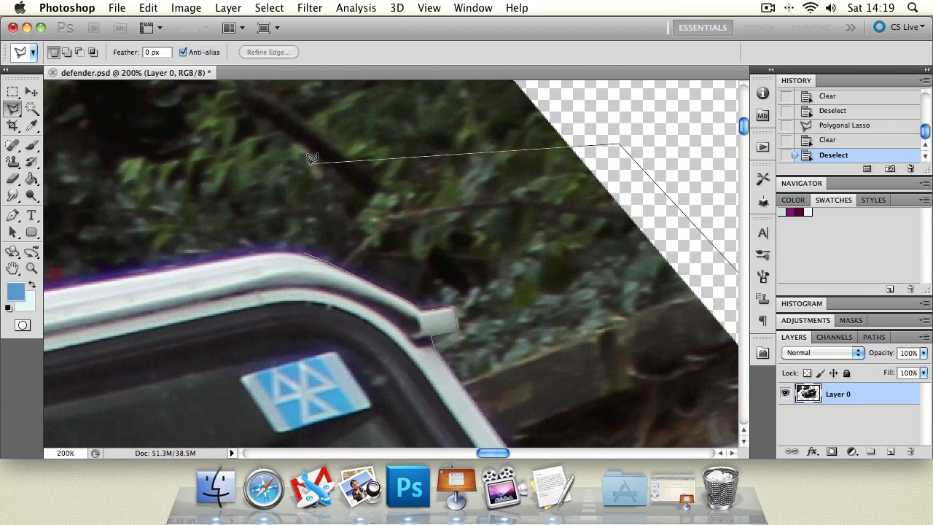
double_click(310, 166)
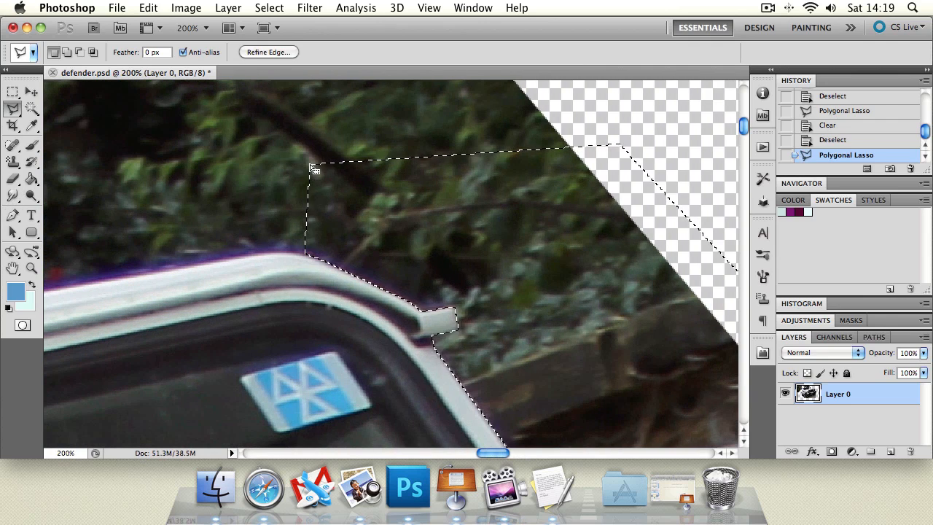
key(super+d)
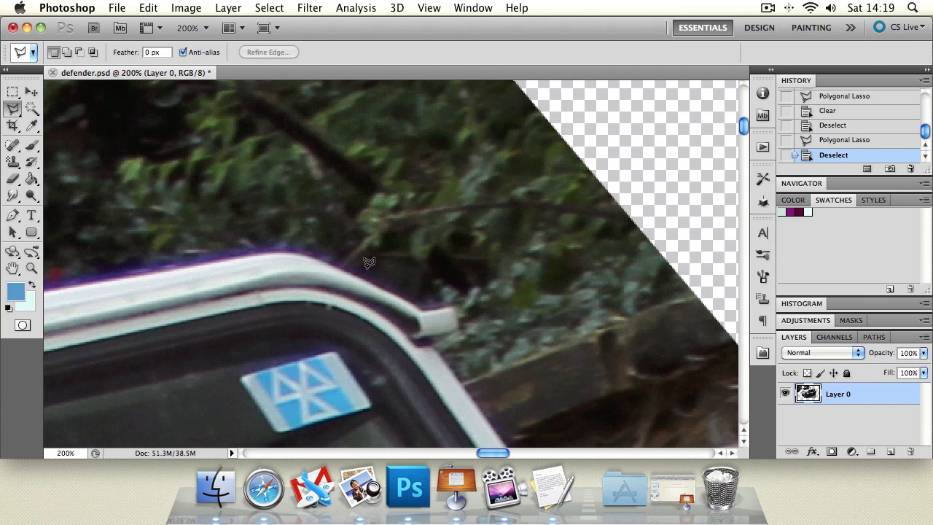
Lasso the background beside the windscreen pillar from the gutter end toward the mirror, delete it and deselect.
click(429, 337)
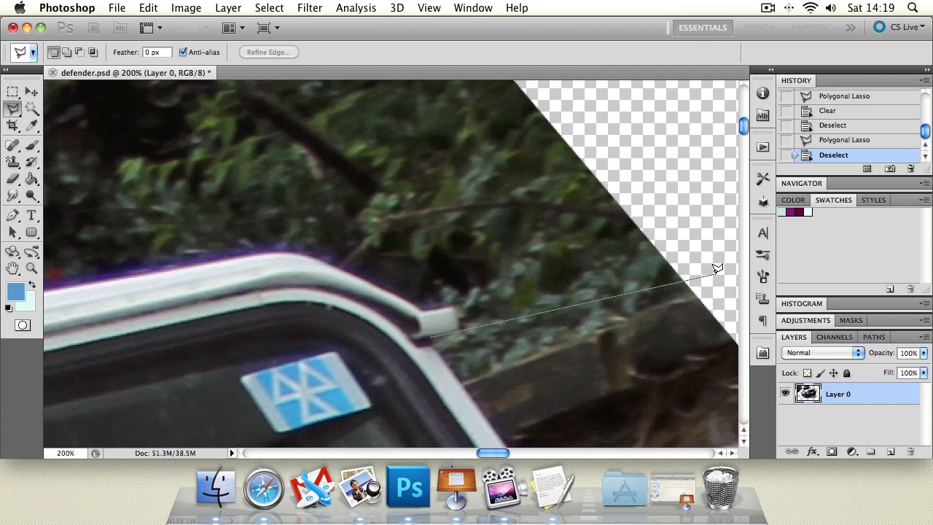
drag(716, 274, 484, 141)
mouse_move(629, 313)
mouse_down()
mouse_move(427, 264)
mouse_move(389, 269)
mouse_move(442, 226)
mouse_move(500, 282)
mouse_move(451, 233)
mouse_move(420, 159)
mouse_move(598, 167)
mouse_move(496, 294)
mouse_move(471, 272)
mouse_up()
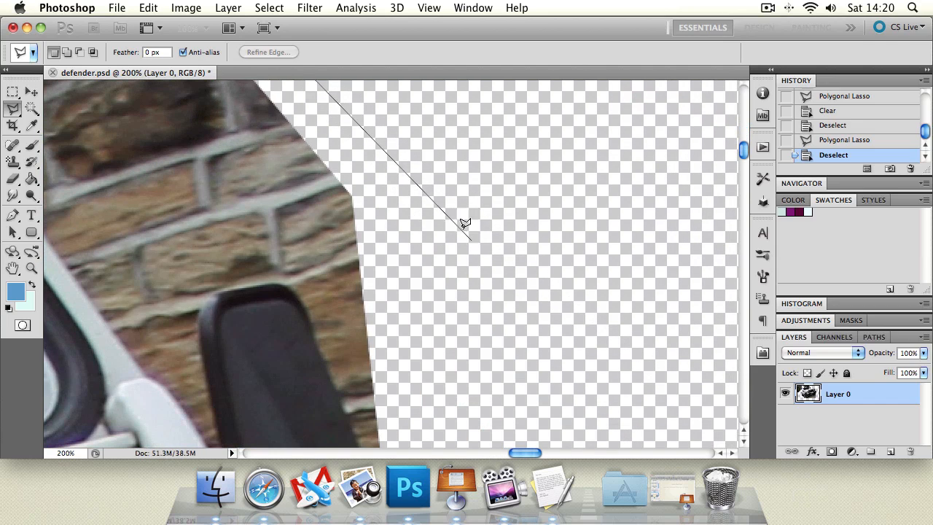
click(431, 201)
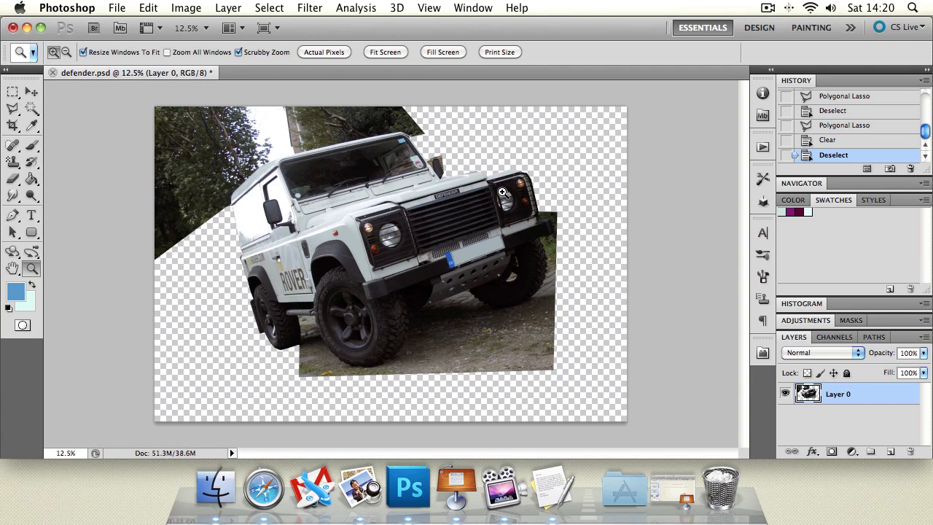
Try a Polygonal Lasso outline through the foliage, white sky, roof edge and building wall above the vehicle, and undo it.
click(502, 191)
click(215, 207)
click(52, 194)
click(72, 200)
click(12, 268)
drag(159, 204, 379, 242)
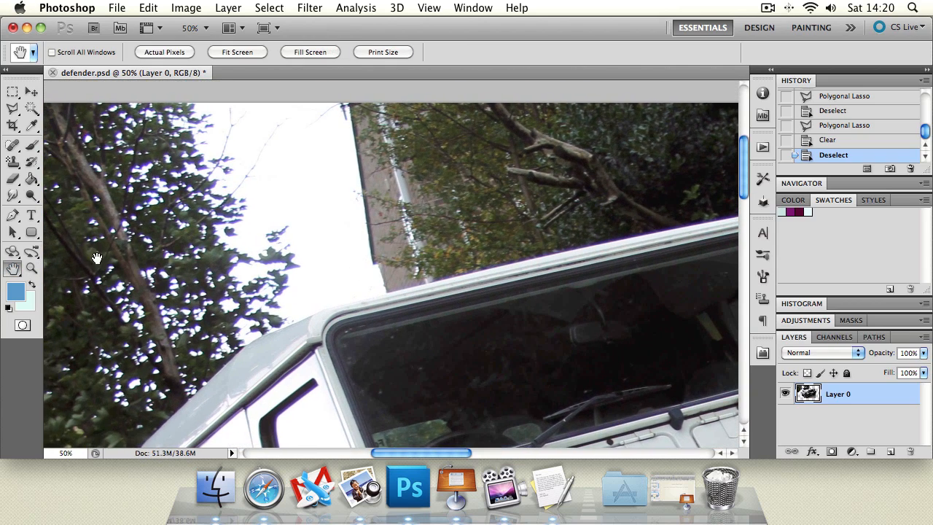
click(31, 268)
click(172, 217)
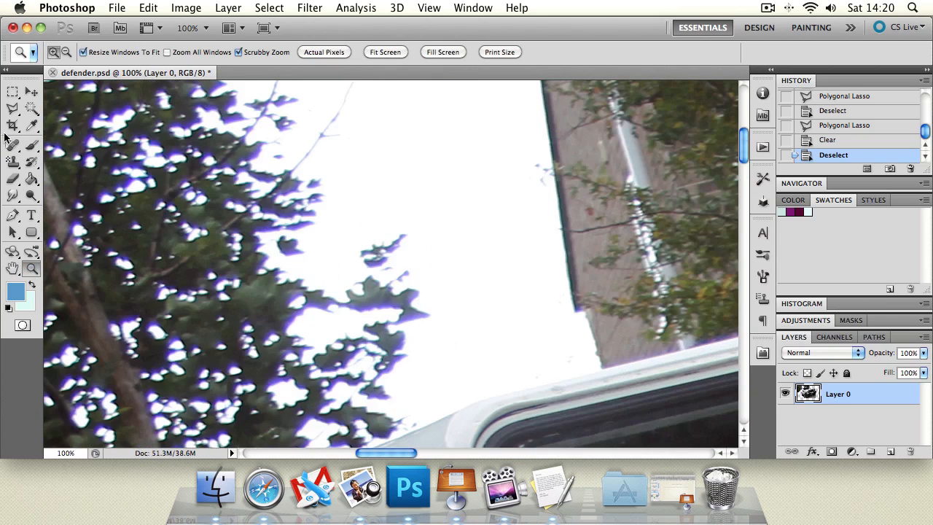
click(13, 109)
click(177, 170)
click(367, 156)
click(473, 172)
click(468, 237)
click(395, 286)
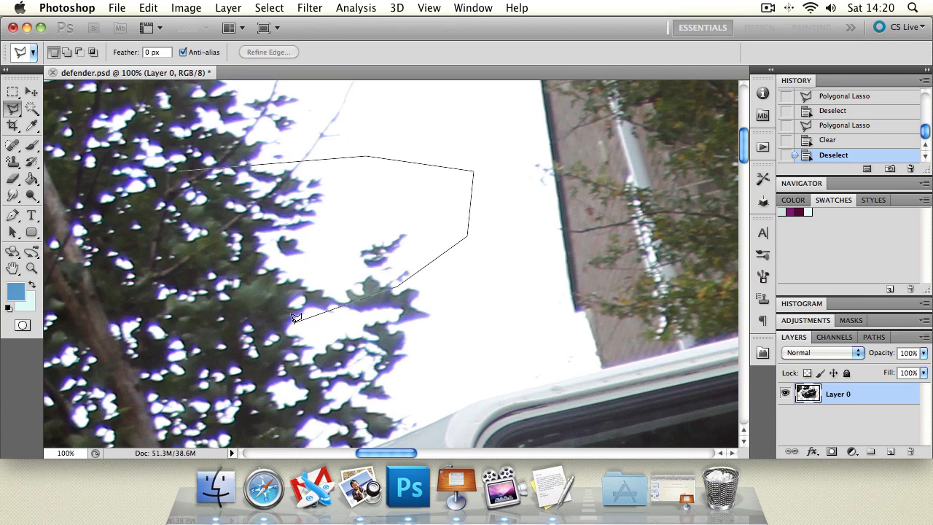
click(295, 321)
click(694, 399)
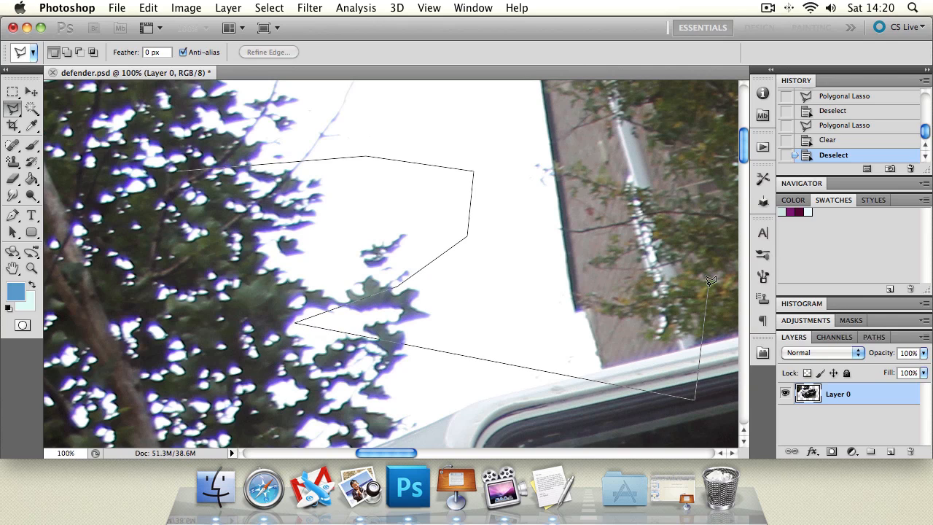
double_click(708, 285)
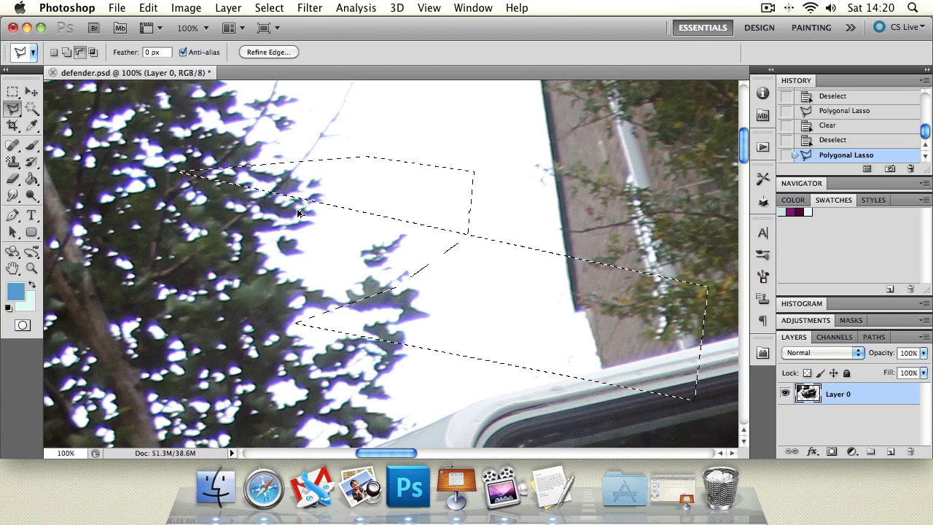
key(super+z)
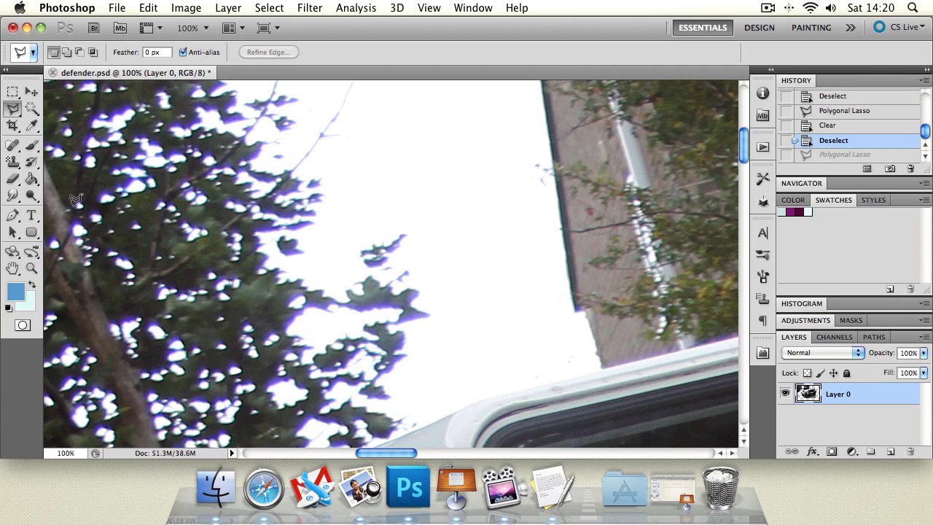
Switch to the freehand Lasso tool and zoom to 300% on the rear end of the roof gutter.
click(31, 268)
alt+click(433, 287)
alt+click(433, 288)
alt+click(433, 287)
alt+click(433, 287)
alt+click(433, 287)
alt+click(433, 288)
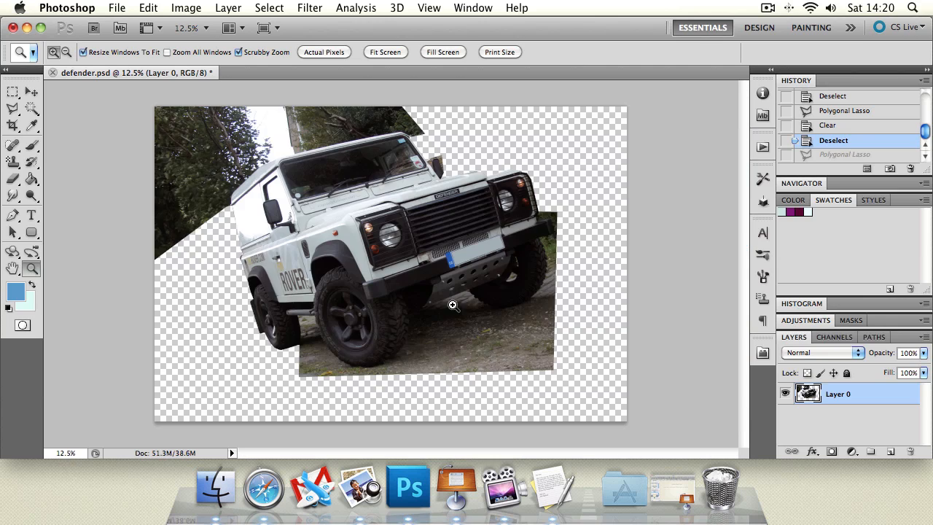
click(408, 299)
click(386, 299)
click(337, 295)
click(337, 295)
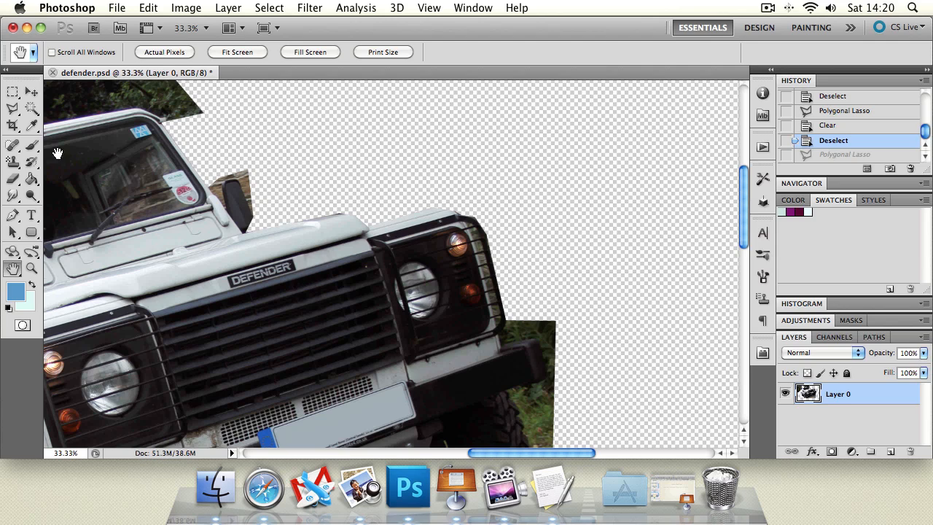
drag(13, 108, 55, 106)
click(14, 269)
drag(112, 251, 413, 235)
drag(197, 235, 351, 208)
click(31, 268)
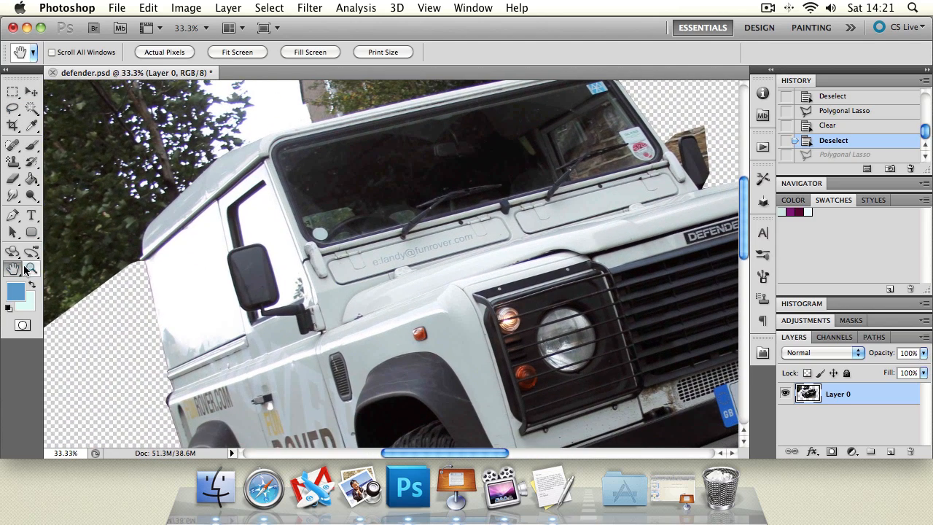
click(148, 245)
click(124, 260)
click(120, 260)
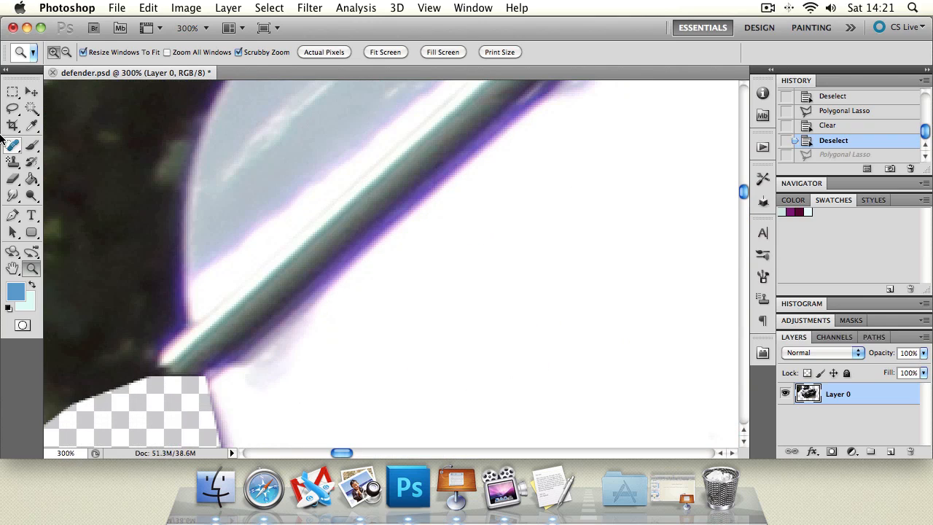
Lasso the dark foliage beside the rear roof corner with a 10 px feather, delete it, undo the deletion and deselect.
click(12, 108)
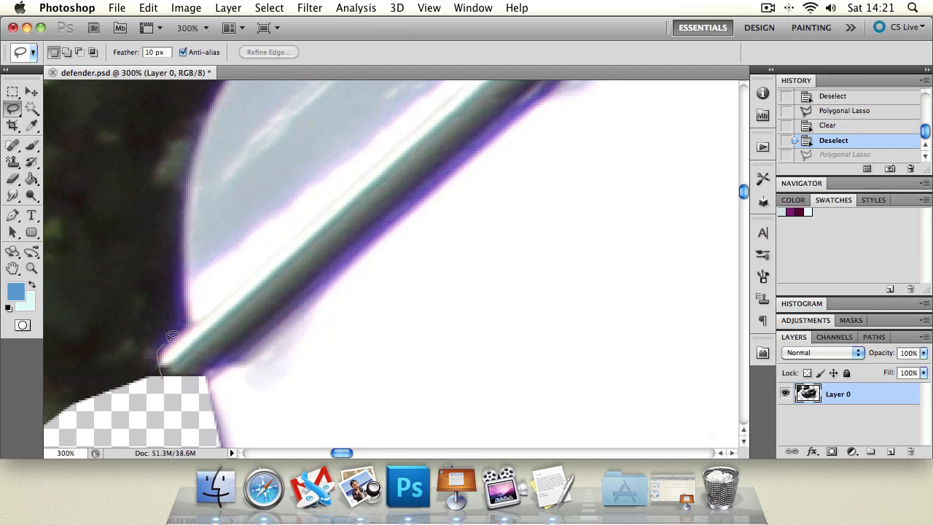
drag(180, 265, 186, 156)
drag(209, 111, 7, 109)
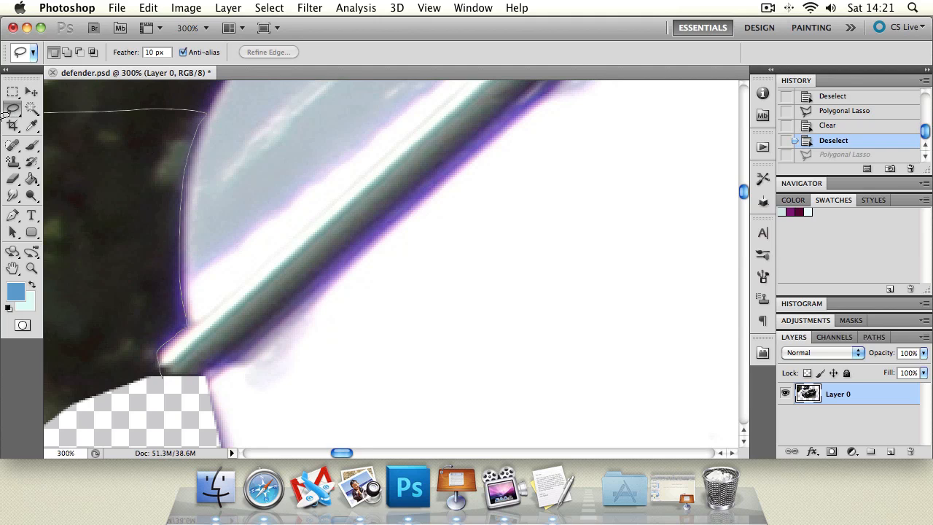
drag(26, 451, 167, 390)
key(Delete)
key(ctrl+d)
key(ctrl+alt+z)
key(ctrl+alt+z)
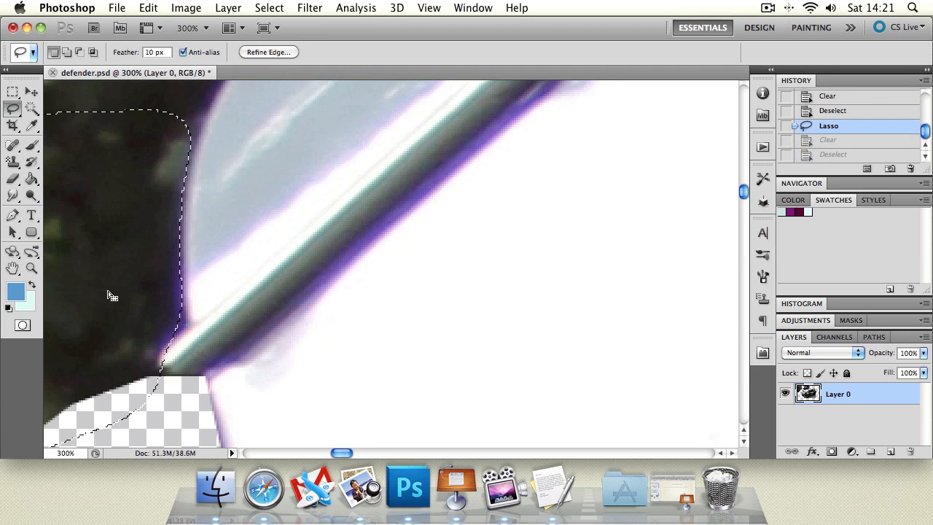
key(ctrl+d)
Set the Lasso feather to 0 px, outline the foliage wedge against the rear roof corner, delete it and deselect.
key(BackSpace)
mouse_move(205, 107)
mouse_down()
mouse_move(176, 213)
mouse_move(178, 309)
mouse_move(145, 384)
mouse_move(49, 413)
mouse_up()
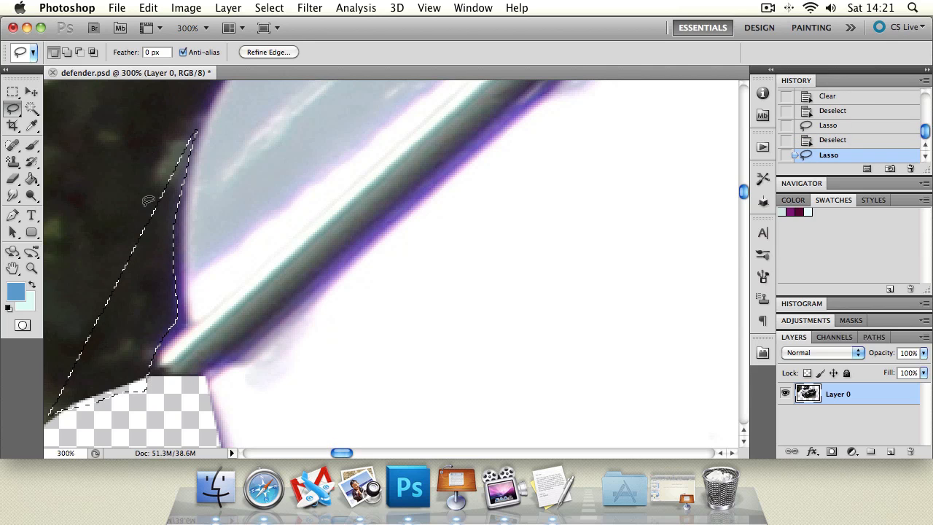
key(Delete)
key(super+d)
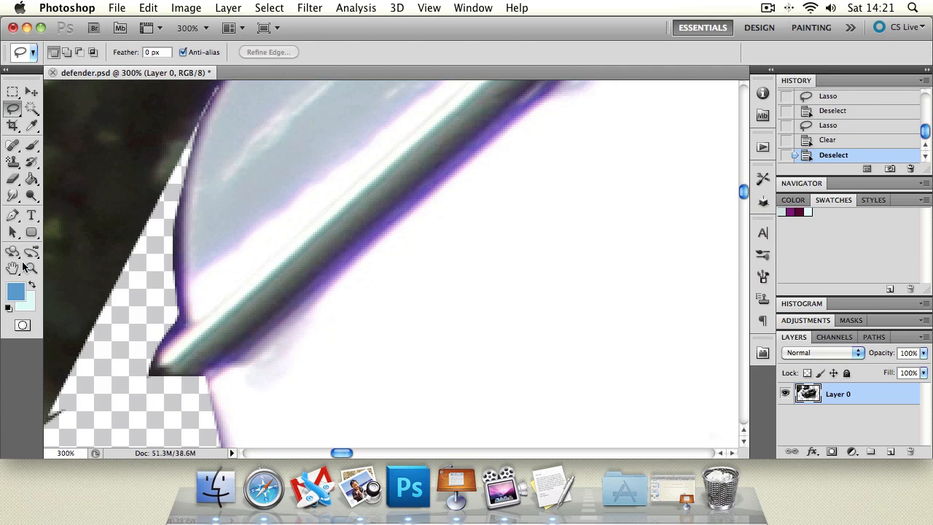
At 50% zoom, lasso a large area of foliage along the sloping side edge of the roof freehand, delete it and deselect.
double_click(32, 268)
click(333, 280)
click(333, 281)
click(333, 281)
alt+click(333, 280)
alt+click(333, 281)
alt+click(333, 280)
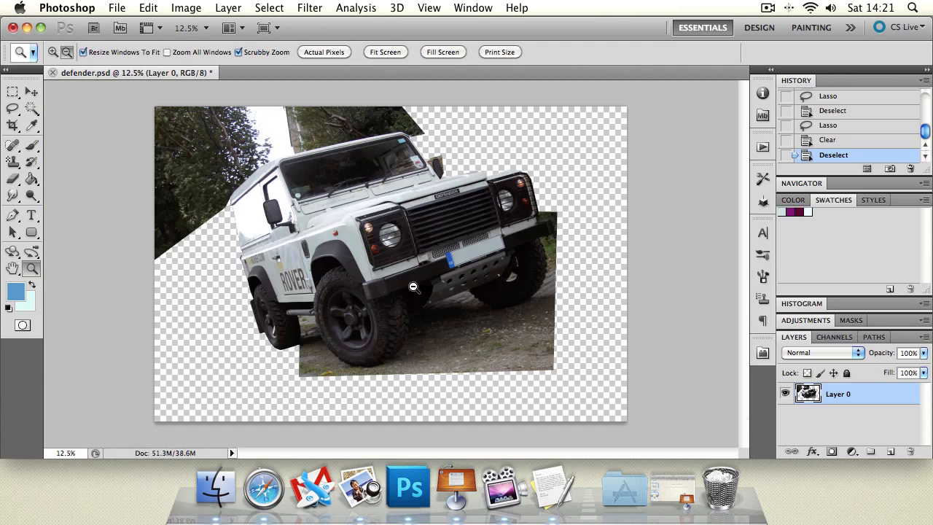
click(298, 237)
click(296, 235)
click(284, 229)
click(260, 219)
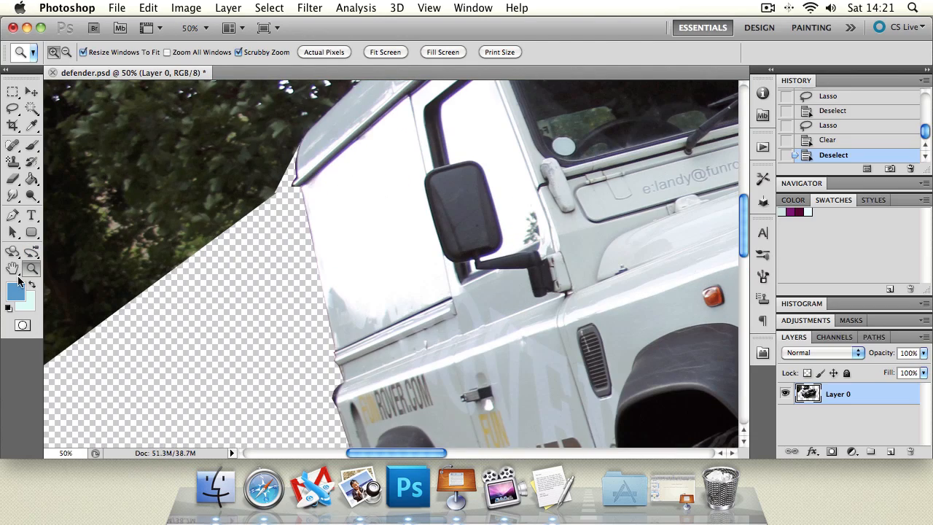
click(12, 269)
drag(267, 260, 191, 364)
click(12, 108)
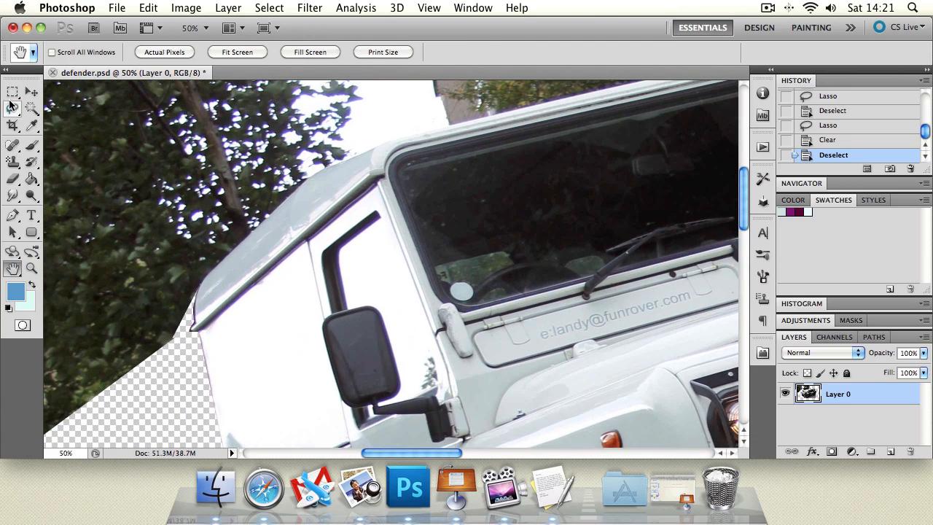
mouse_move(247, 233)
mouse_down()
mouse_move(292, 186)
mouse_move(200, 118)
mouse_move(91, 314)
mouse_move(204, 276)
mouse_up()
key(Delete)
key(super+d)
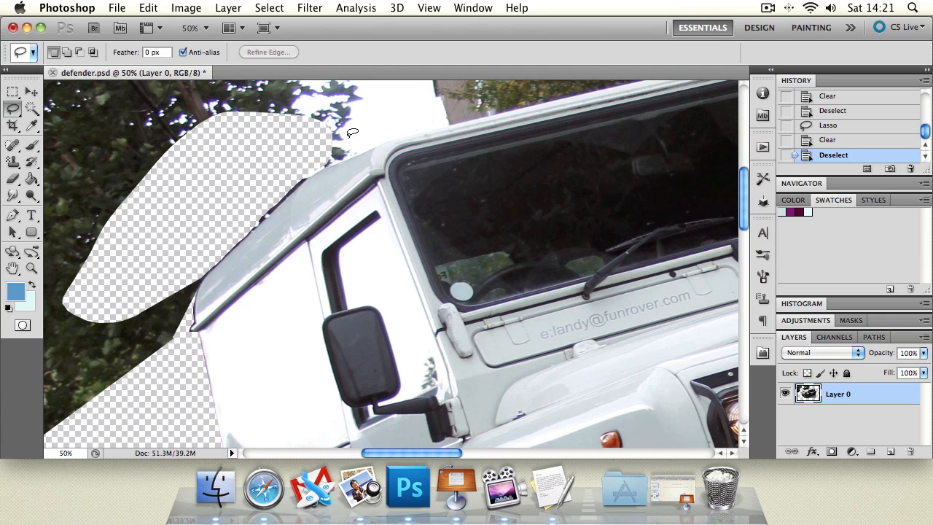
With the Magnetic Lasso at 200% zoom, outline the headlight guard opening beside the clear upper lamp, delete its background and deselect.
drag(14, 109, 59, 134)
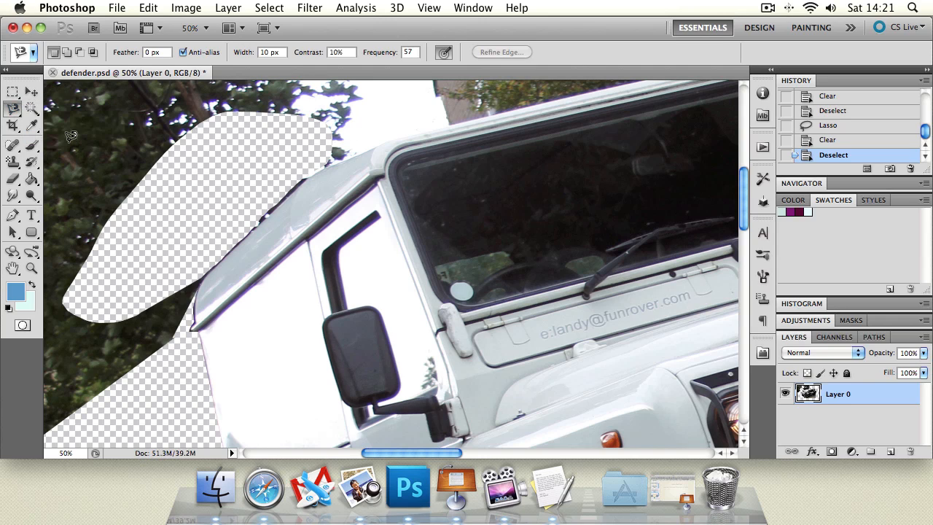
click(14, 269)
drag(564, 242, 80, 234)
drag(667, 215, 235, 267)
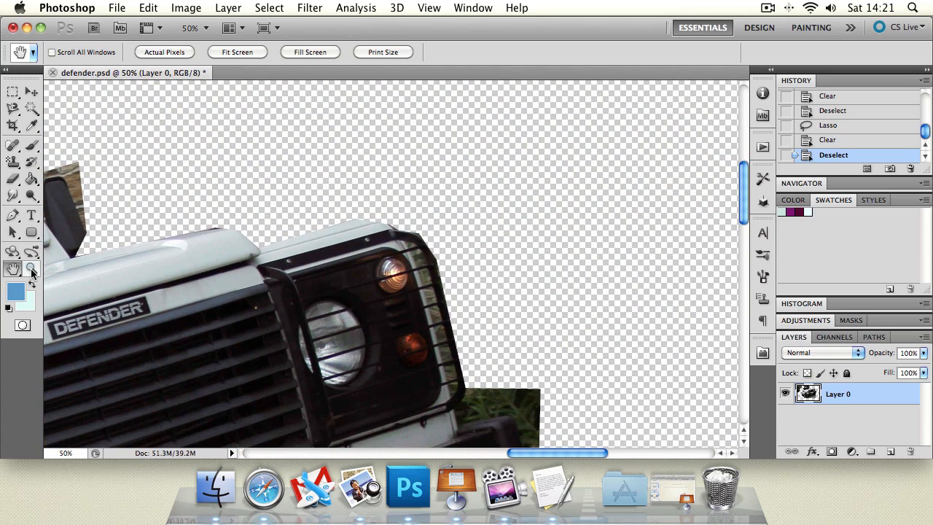
click(31, 269)
click(487, 352)
click(448, 329)
click(445, 324)
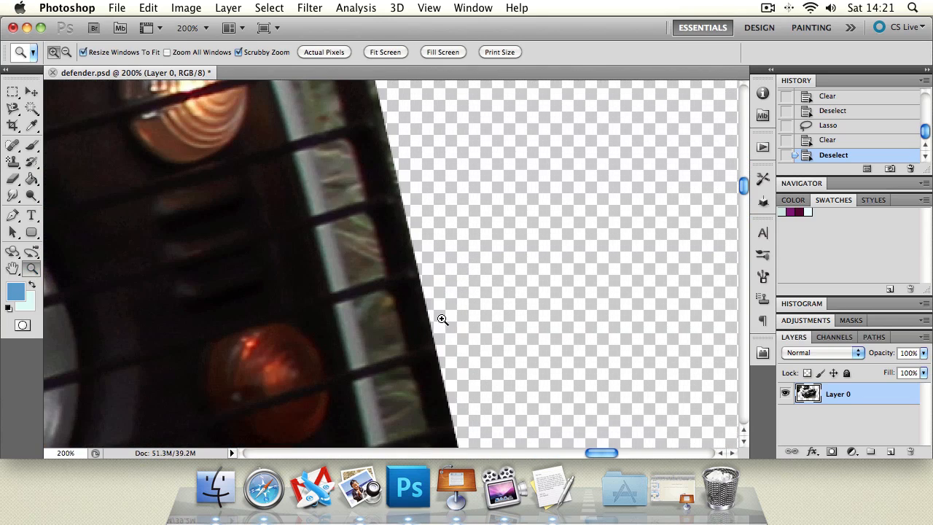
click(14, 269)
drag(255, 218, 271, 297)
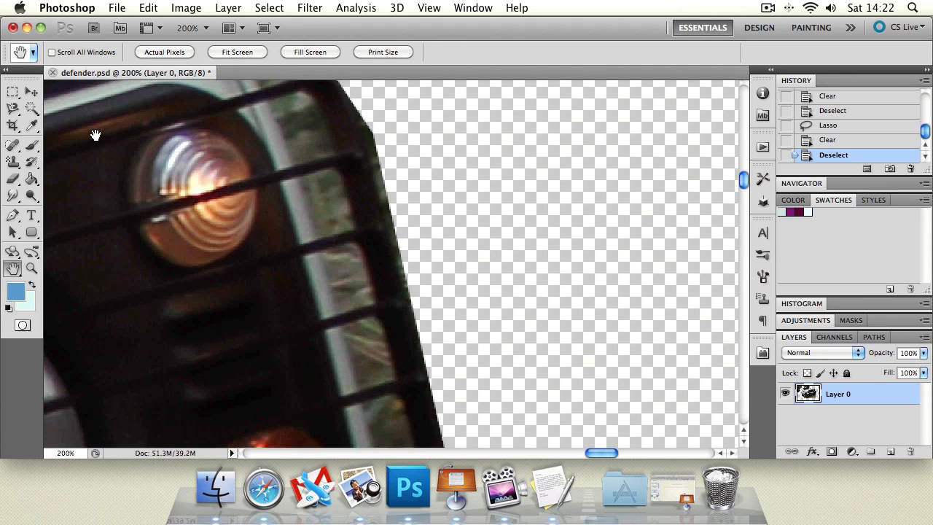
click(12, 108)
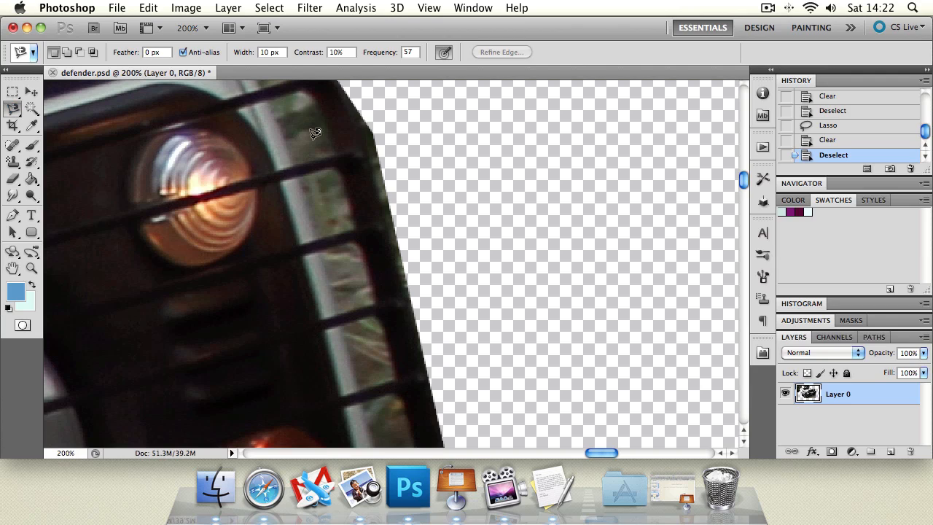
click(299, 176)
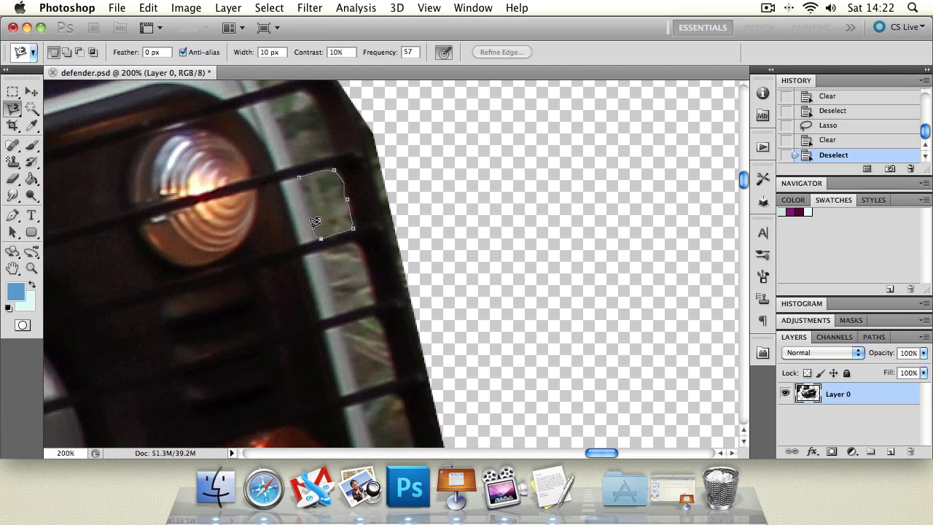
click(302, 172)
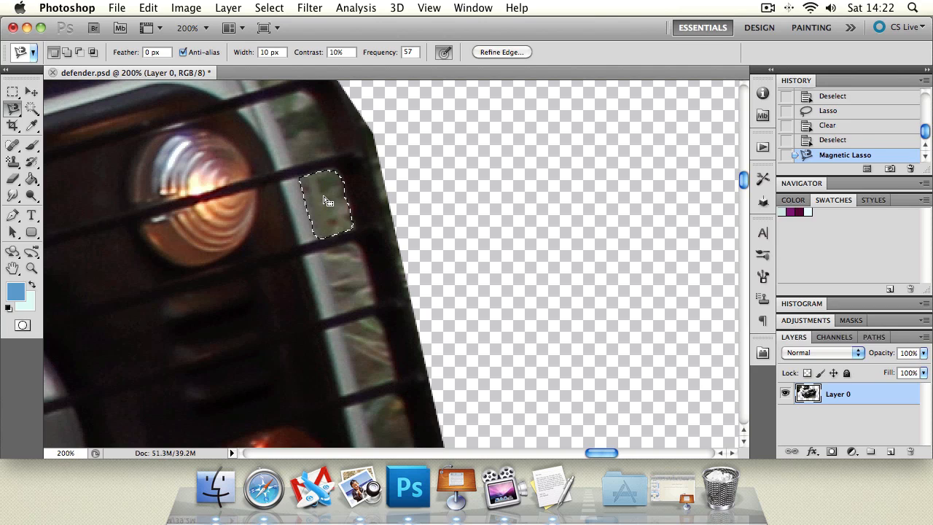
key(Delete)
key(ctrl+d)
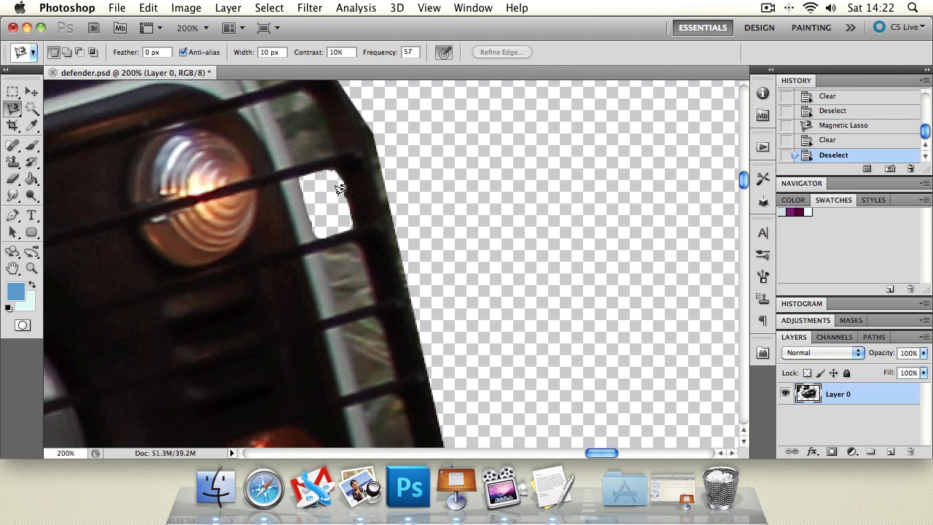
Trace the next headlight guard opening above the cleared one with the Magnetic Lasso, delete its background and deselect.
click(296, 163)
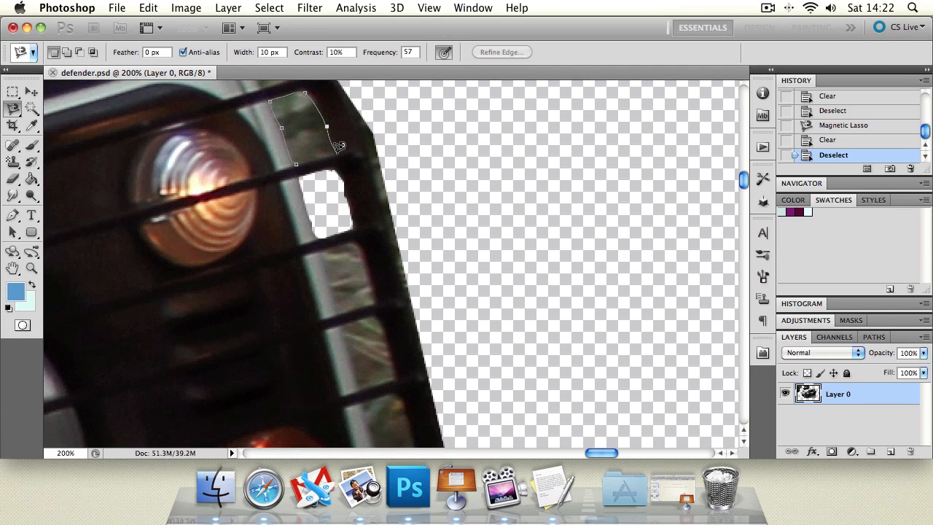
double_click(299, 160)
key(Delete)
key(ctrl+d)
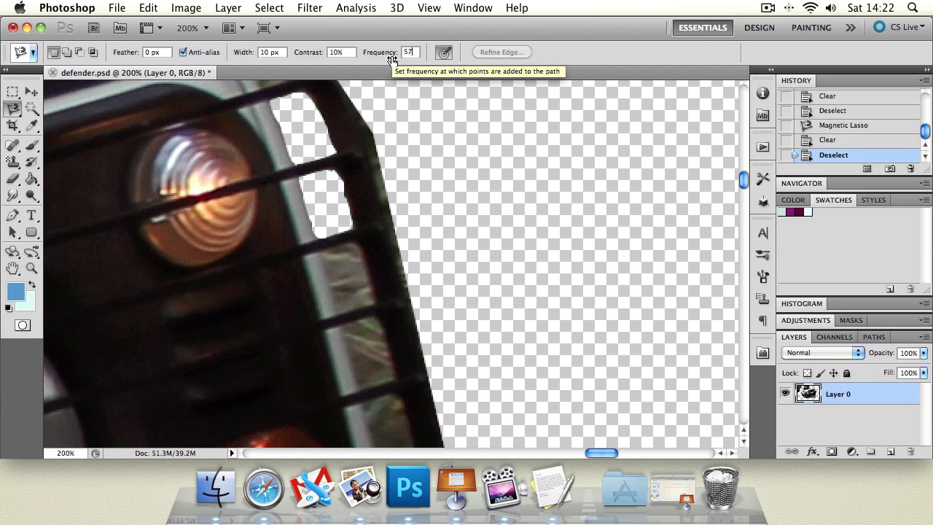
Set the Magnetic Lasso contrast to 100%, trace along the upper edge of the black headlight surround, close the selection and deselect.
drag(318, 57, 404, 65)
key(Tab)
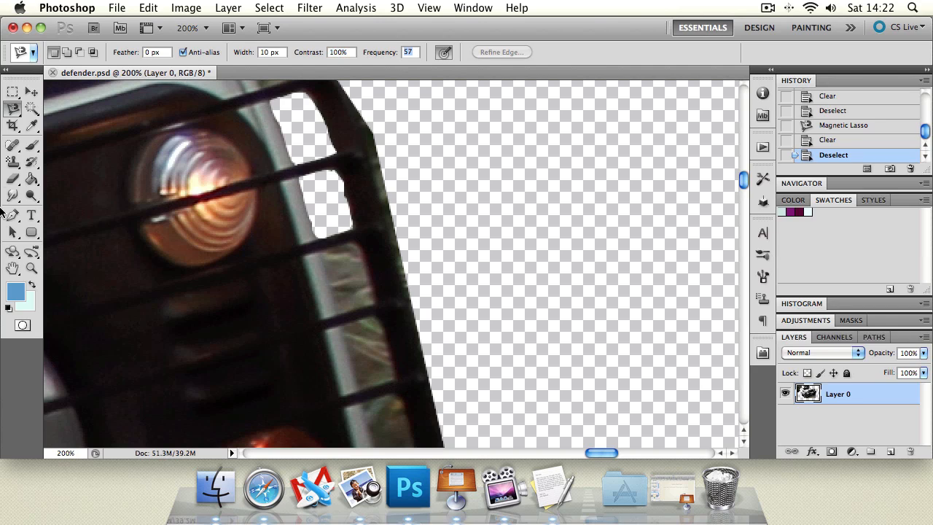
click(11, 271)
drag(221, 248, 478, 318)
mouse_move(167, 188)
mouse_down()
mouse_move(269, 163)
mouse_move(267, 207)
mouse_up()
click(13, 108)
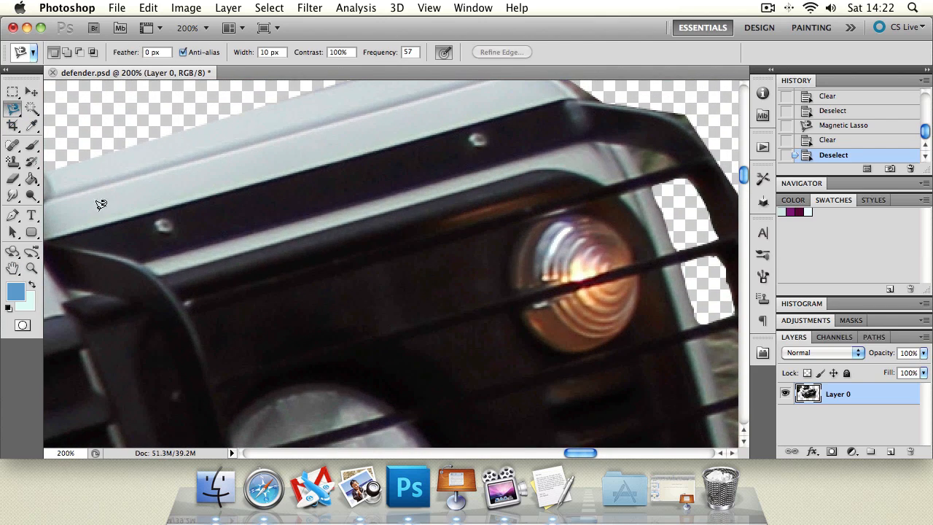
click(113, 220)
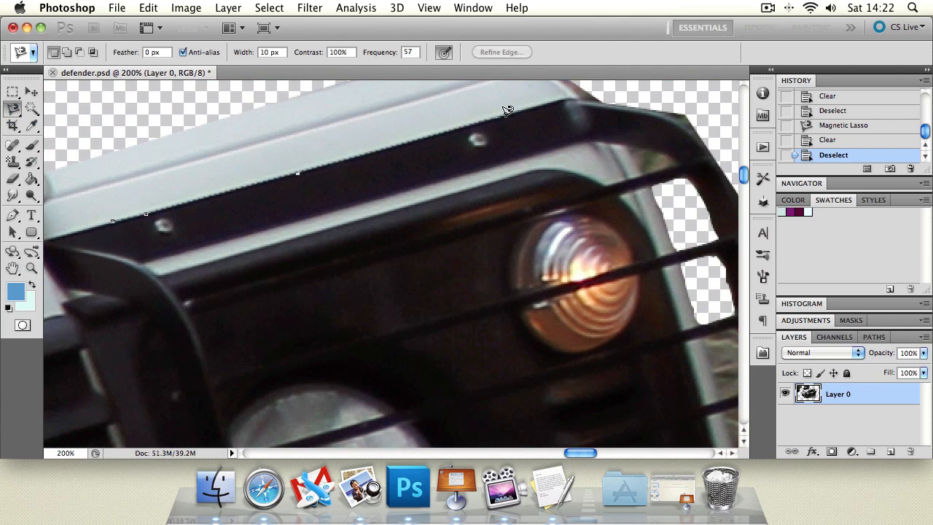
double_click(607, 91)
key(ctrl+d)
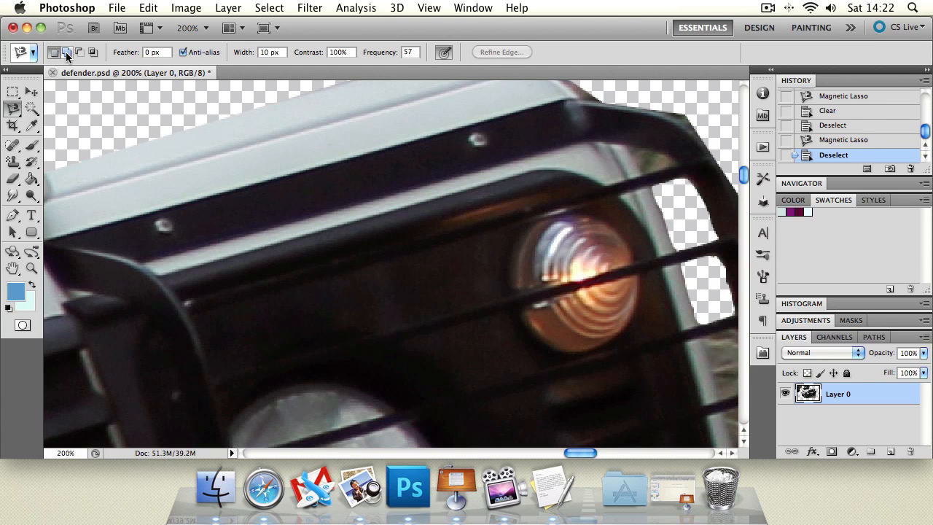
At 66.7% zoom, outline the ground between the rear and front wheels below the side step with the Magnetic Lasso, delete it and deselect.
click(32, 270)
alt+click(344, 244)
alt+click(344, 245)
alt+click(344, 245)
alt+click(344, 244)
alt+click(344, 245)
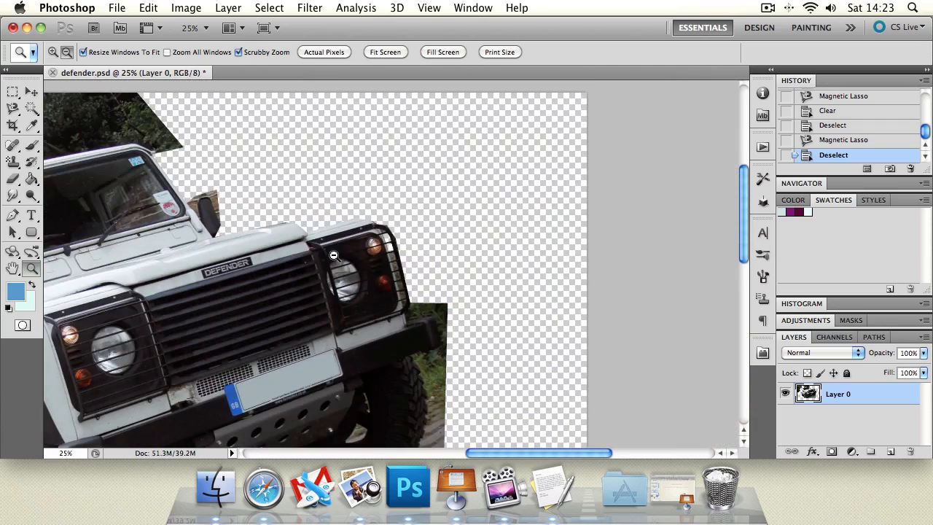
alt+click(344, 244)
alt+click(344, 244)
click(394, 383)
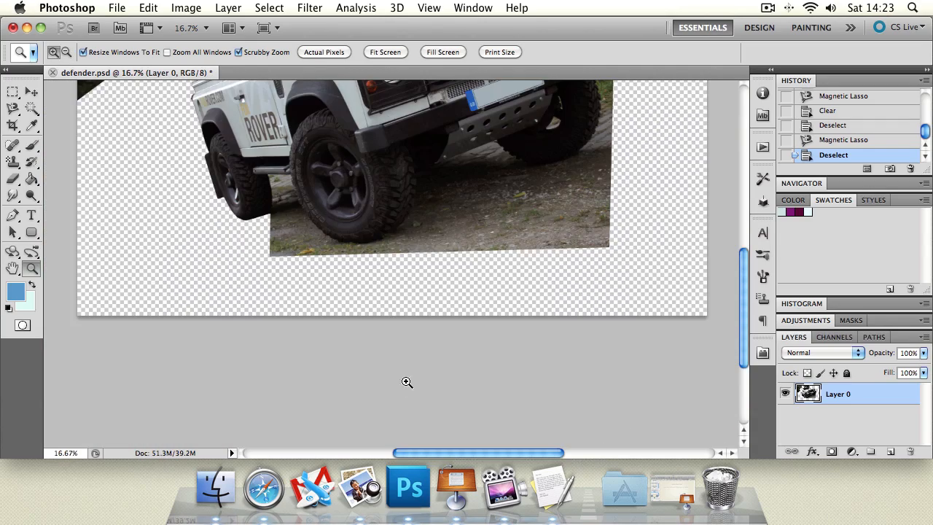
click(435, 144)
click(211, 244)
click(188, 234)
key(l)
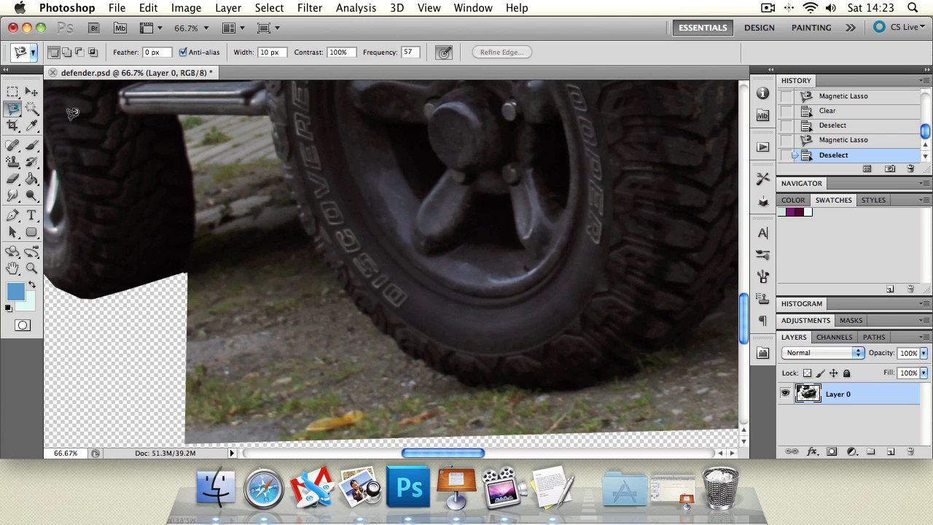
click(177, 115)
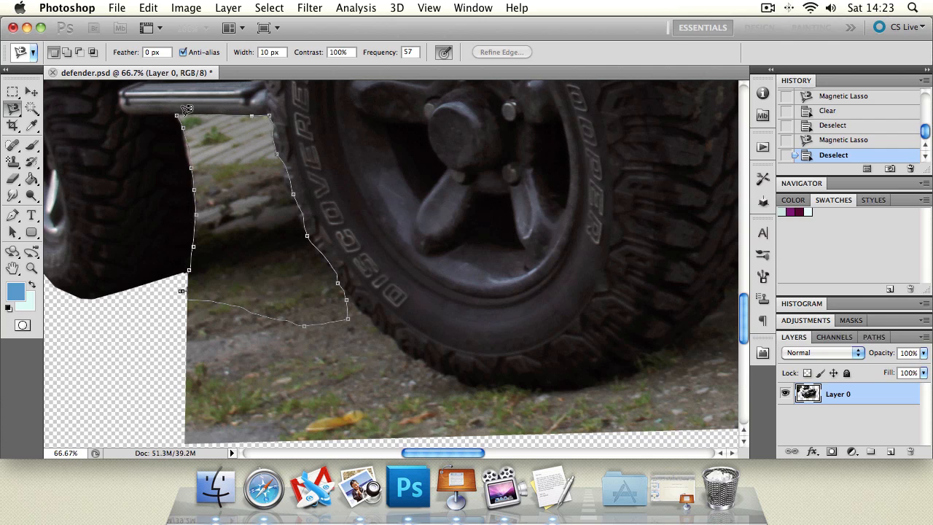
click(180, 109)
key(Delete)
key(super+d)
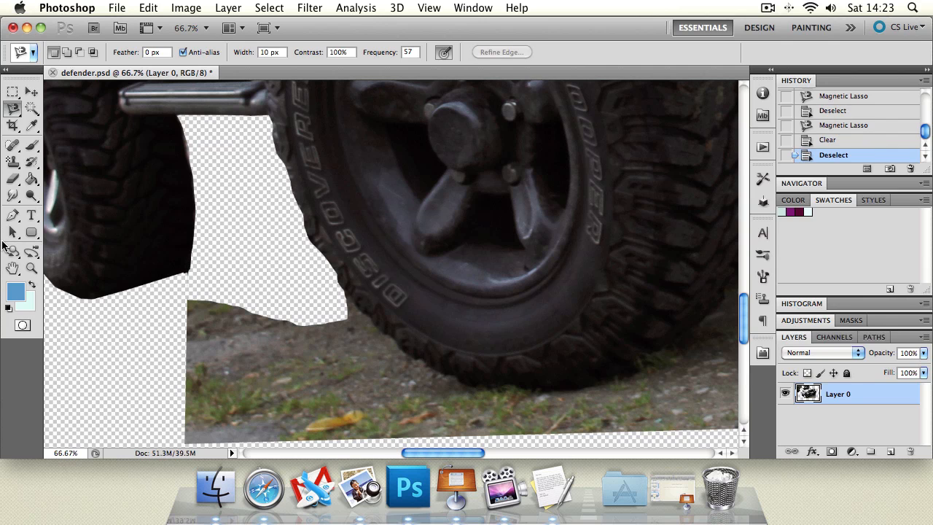
Examine the whole vehicle cutout at 12.5% zoom.
click(31, 268)
alt+click(242, 259)
alt+click(241, 259)
alt+click(241, 259)
alt+click(241, 260)
alt+click(241, 259)
alt+click(241, 260)
click(392, 265)
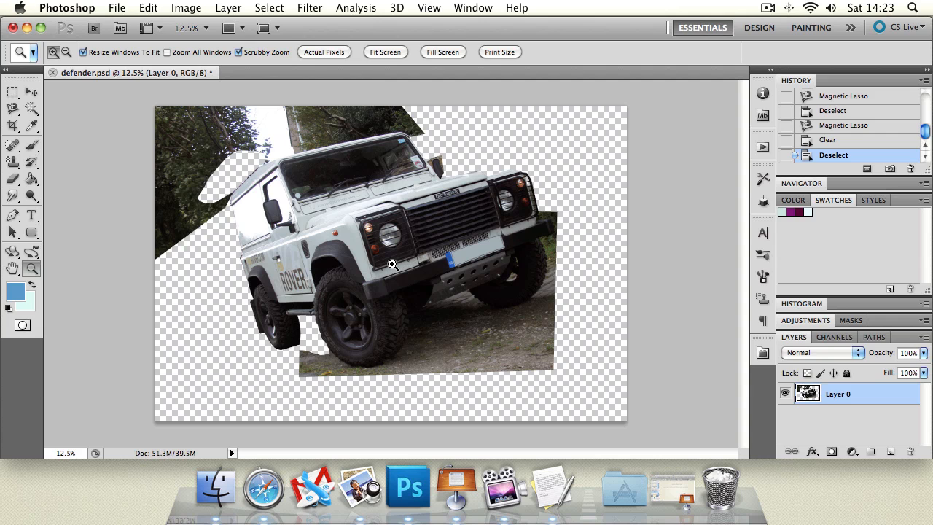